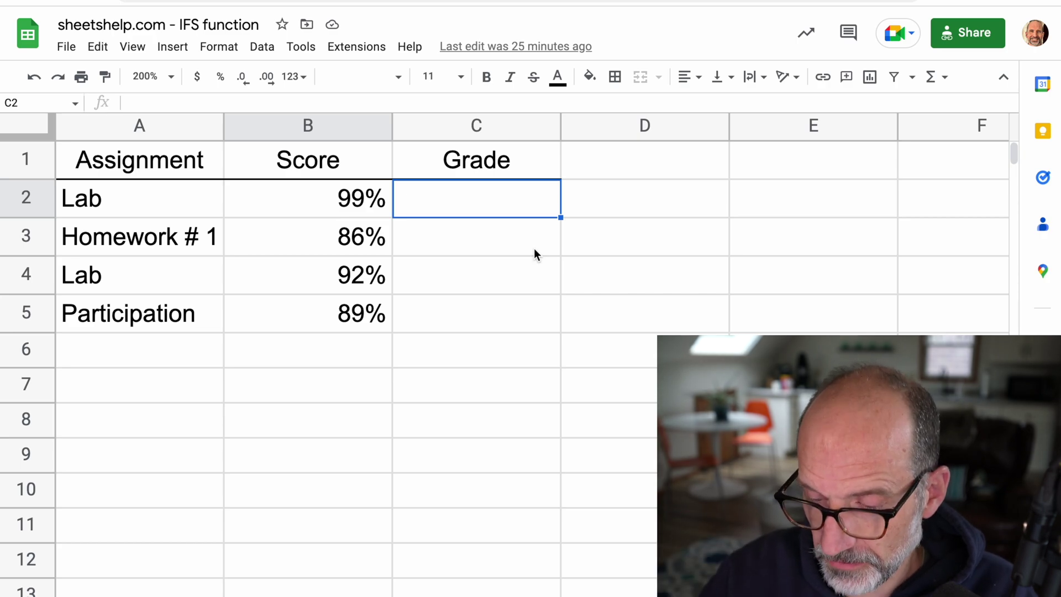
Enter =IFS(B2>.9,"A",B2>=.8,"B",B2>=.7,"C",B2>=.6,"D",B2<.6,"F") in C2.
text(=IFS()
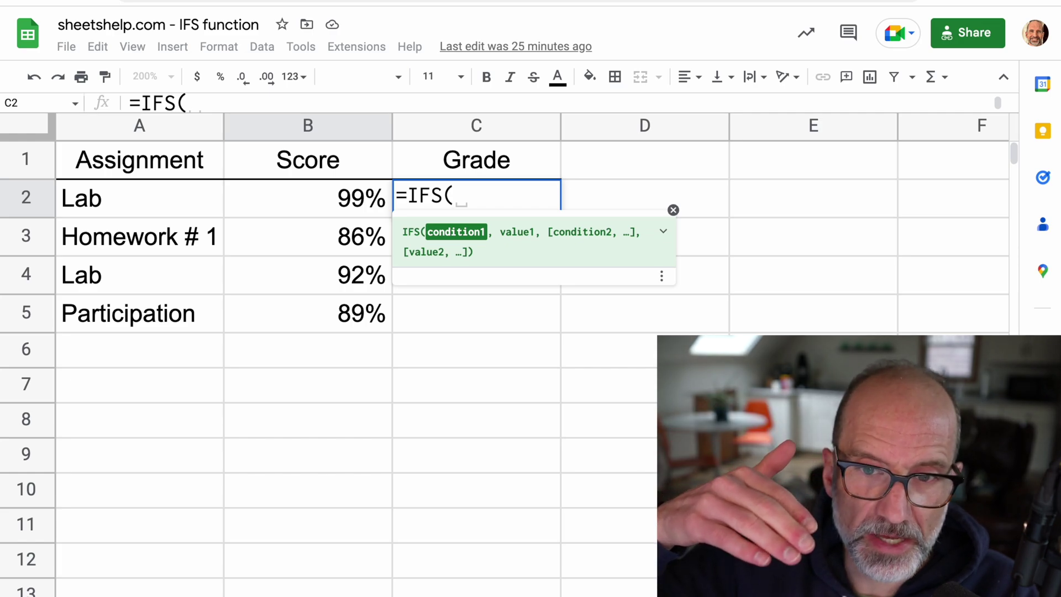
text(B2)
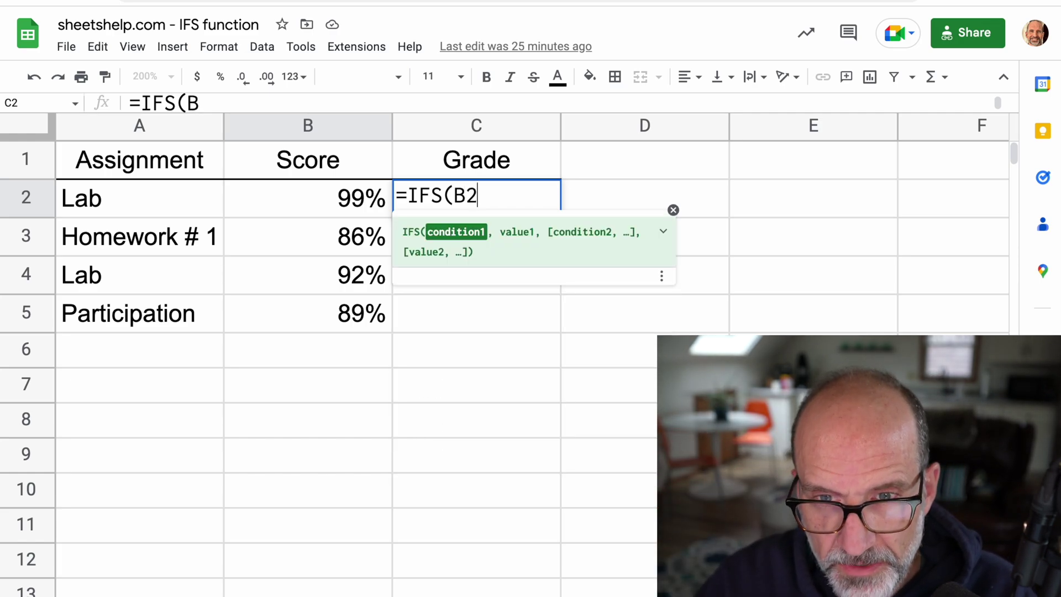
text(>)
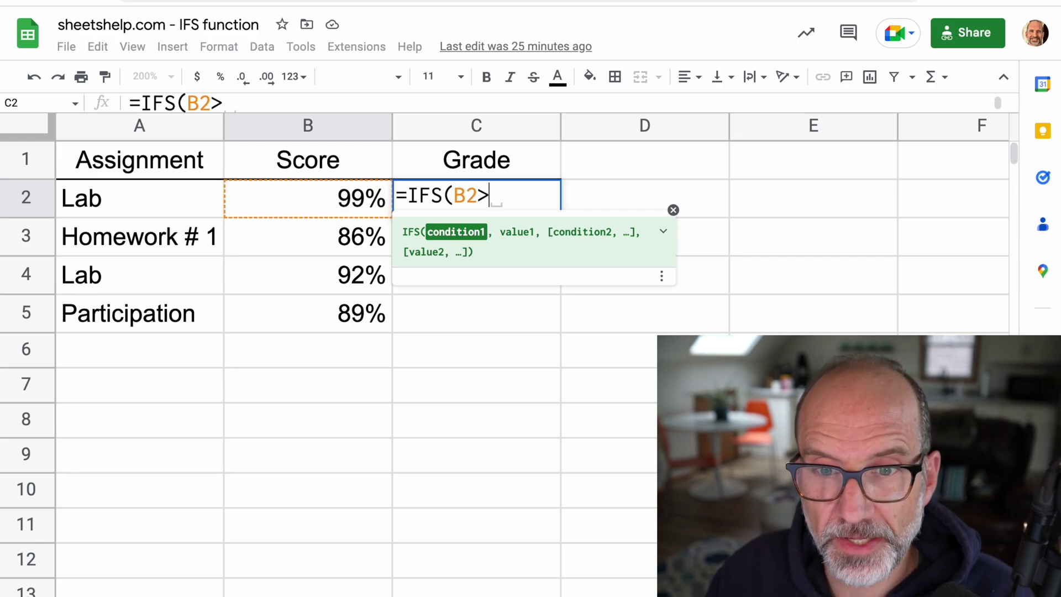
text("A)
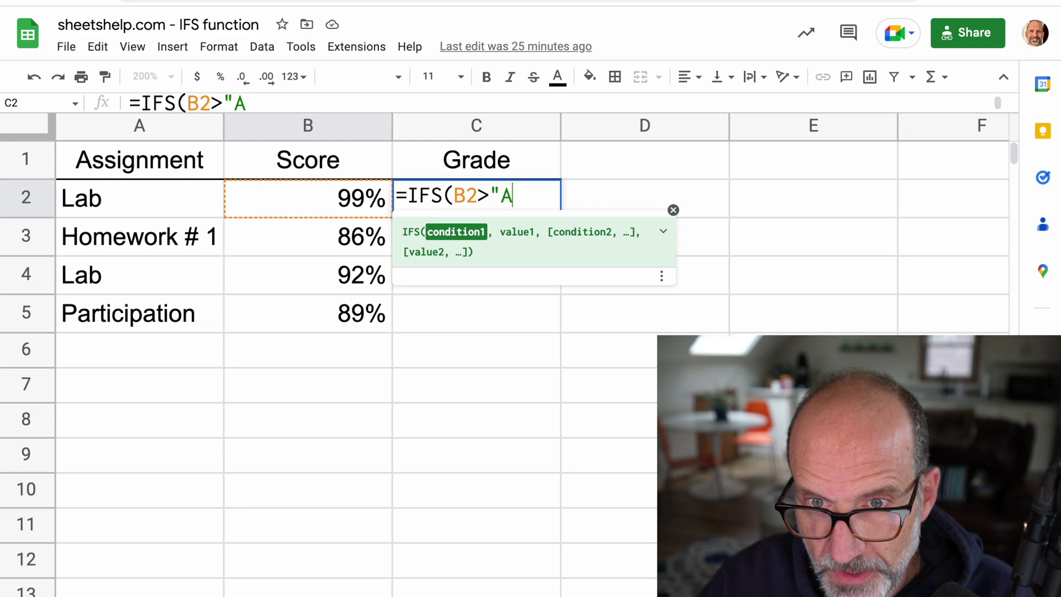
text(")
key(BackSpace)
key(BackSpace)
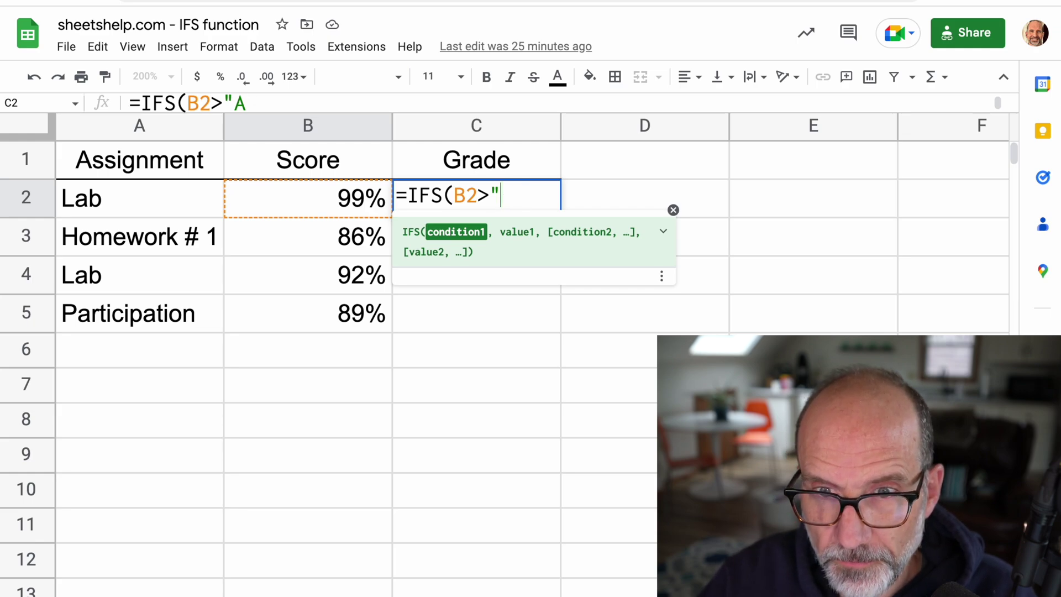
key(BackSpace)
text(.0)
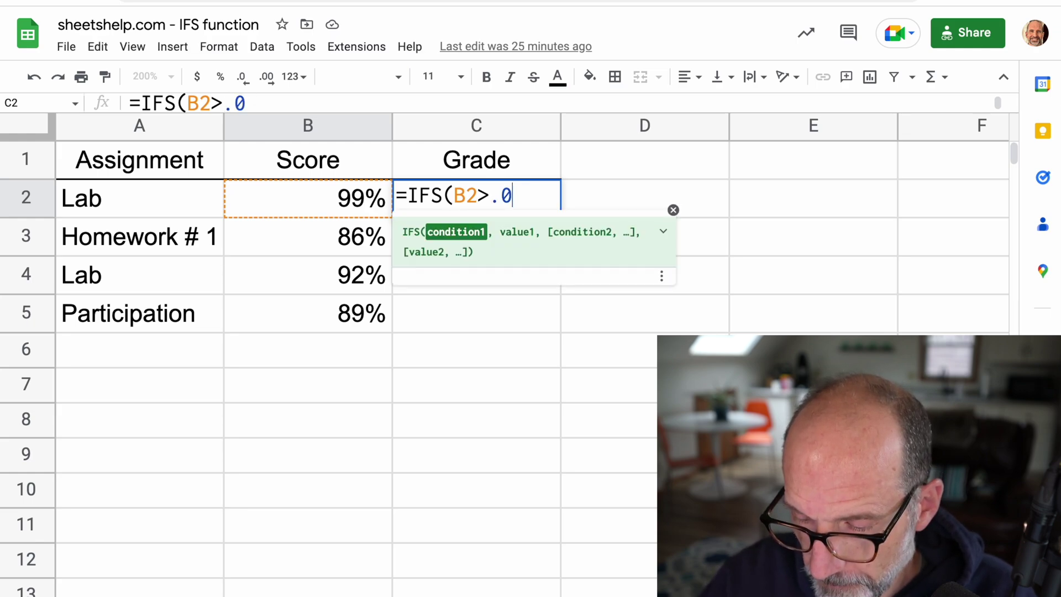
key(BackSpace)
text(9)
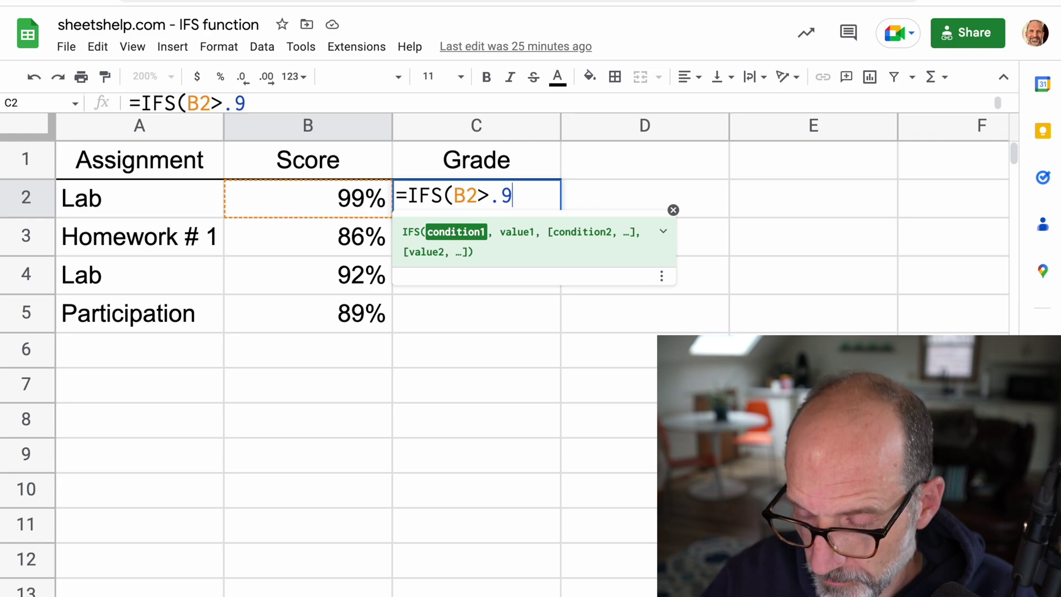
text(,)
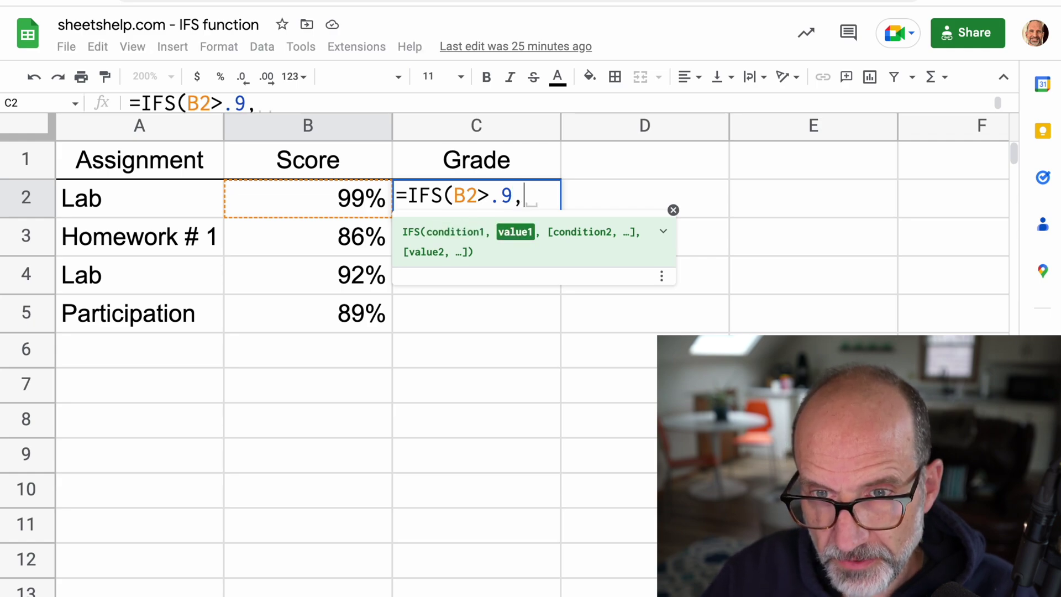
text("A")
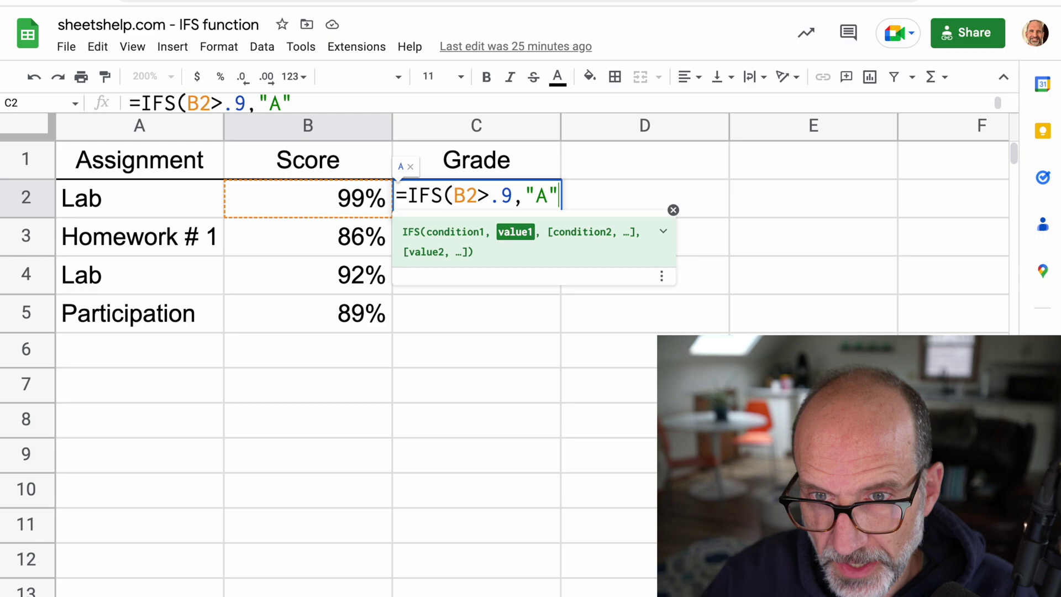
text(, )
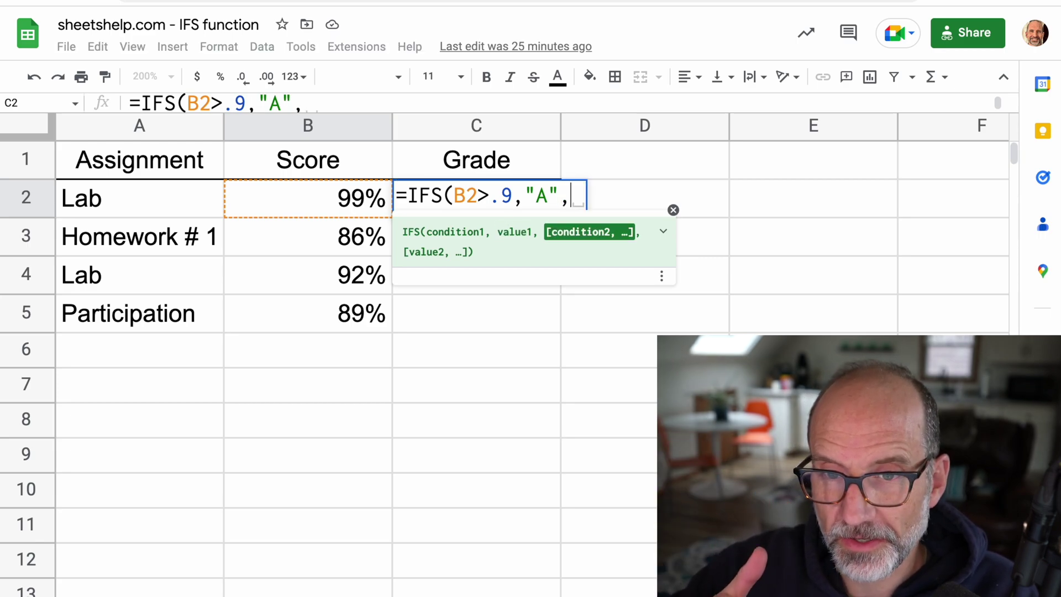
text(B2>)
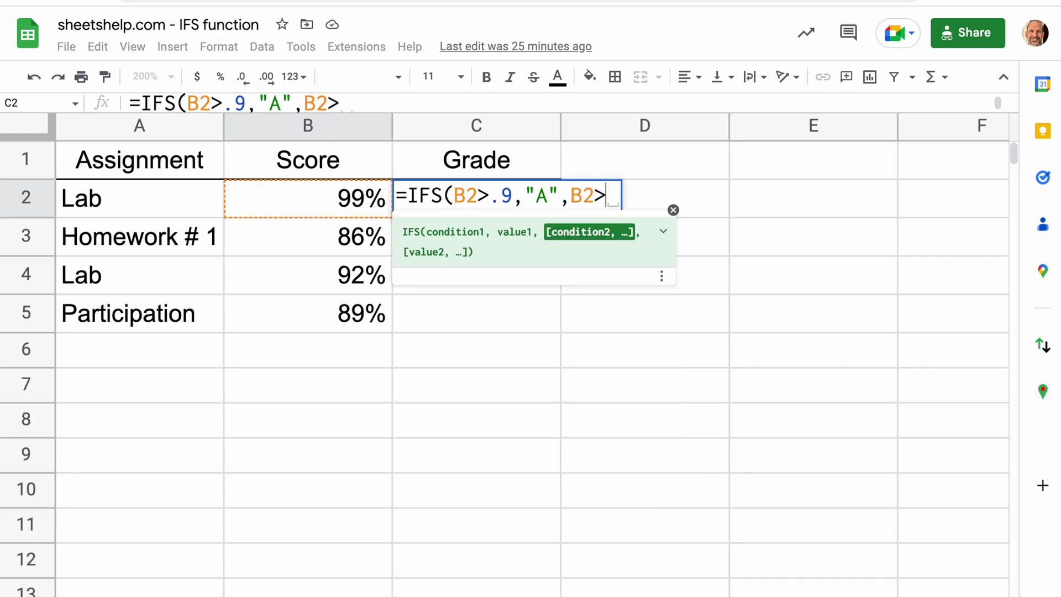
key(BackSpace)
text(>=.8,"B",B2)
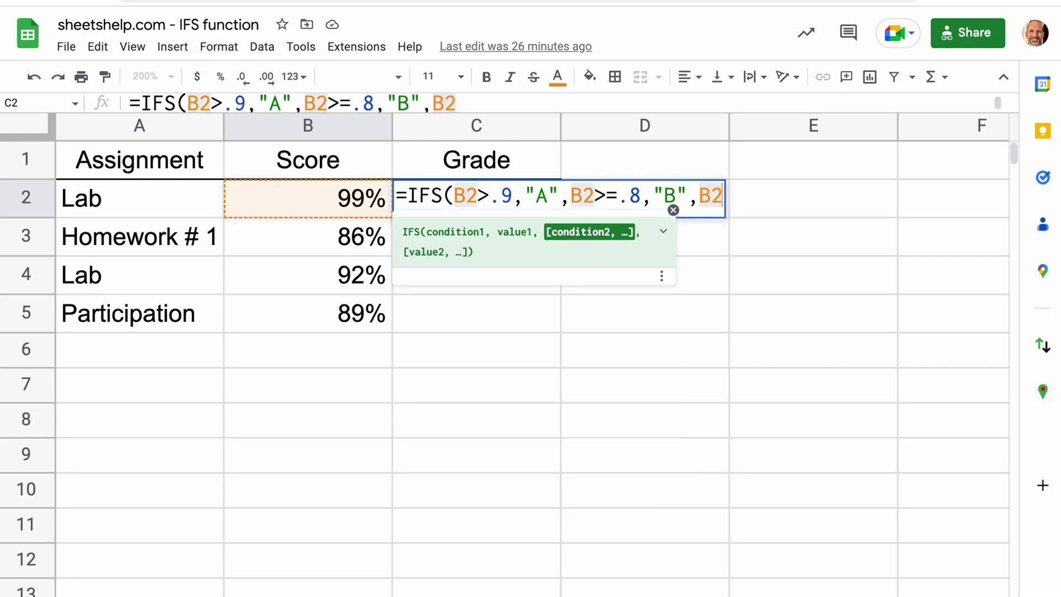
text(>=.7,"C",B2>=.6,"D")
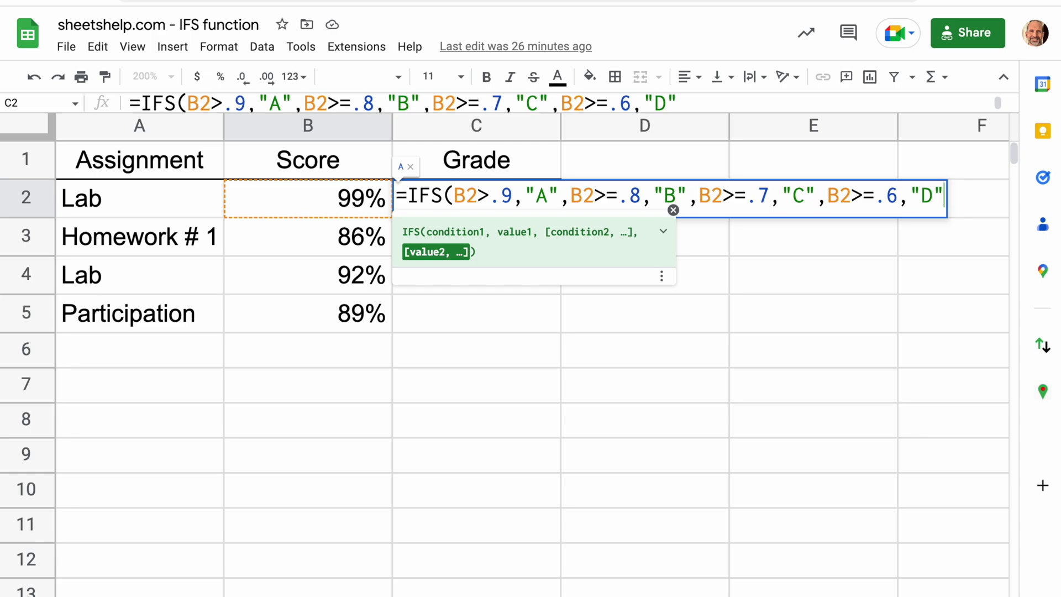
text(,B2<)
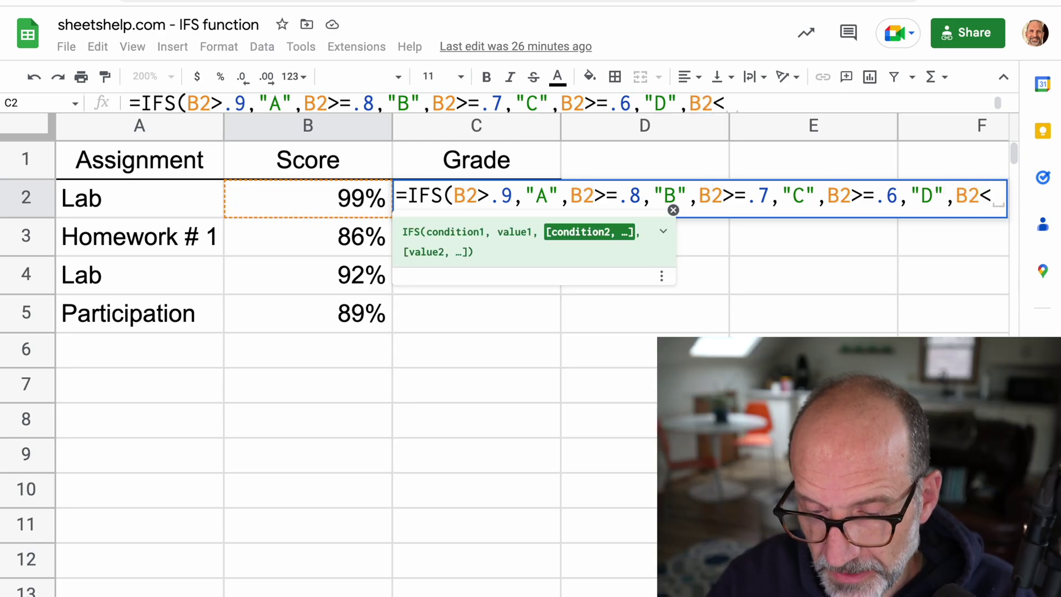
text(.6)
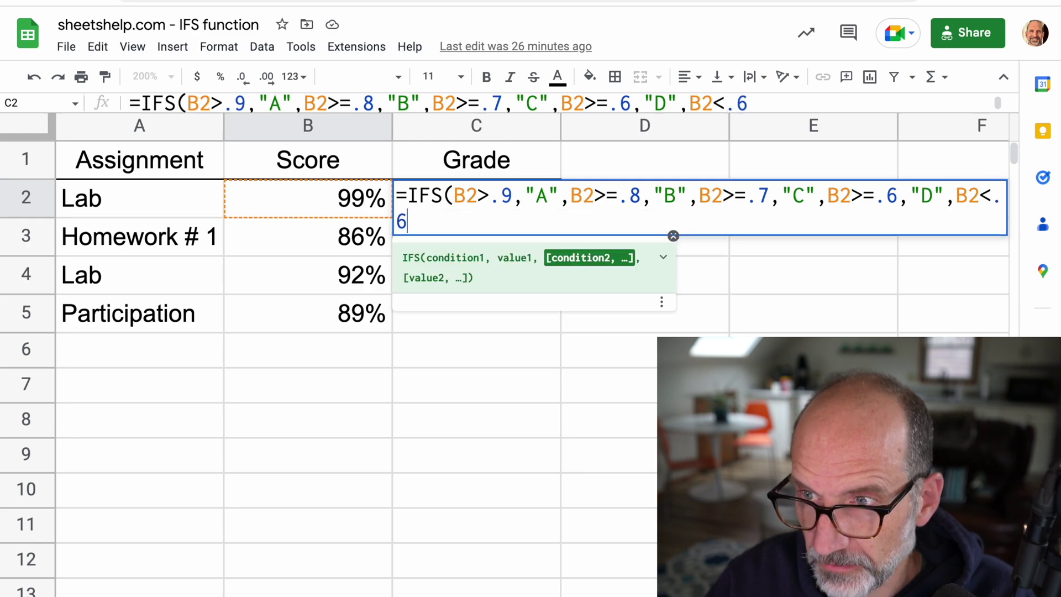
text(,"F)
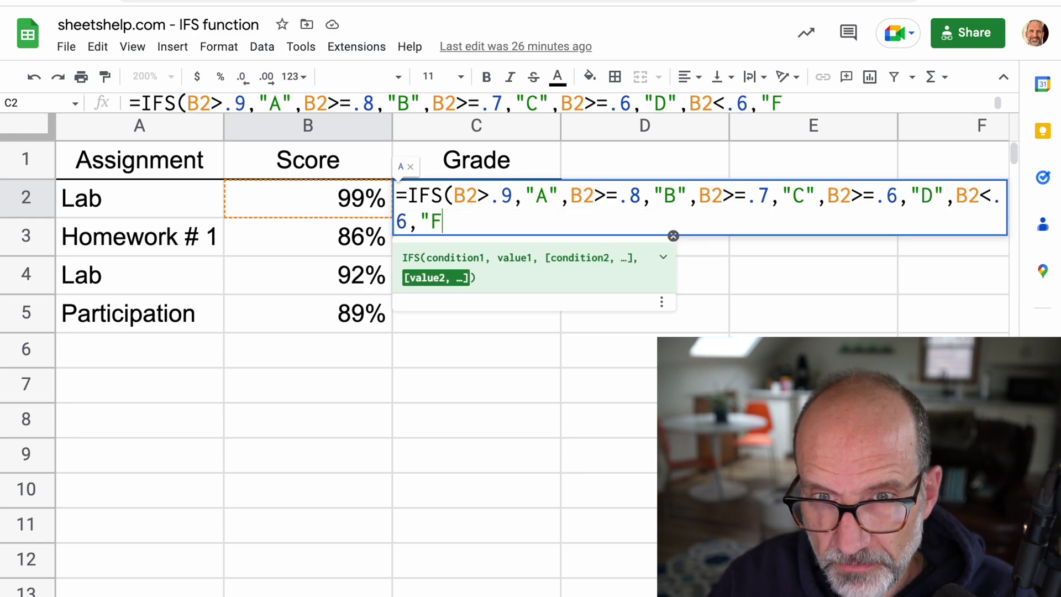
text("))
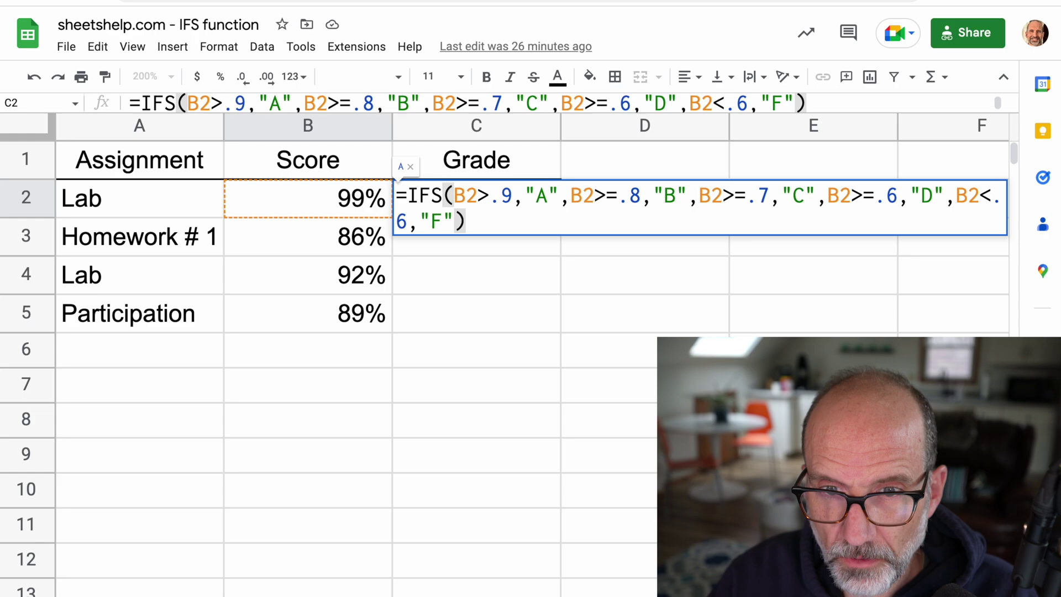
key(Return)
Fill C2's letter-grade formula down through C5.
click(545, 210)
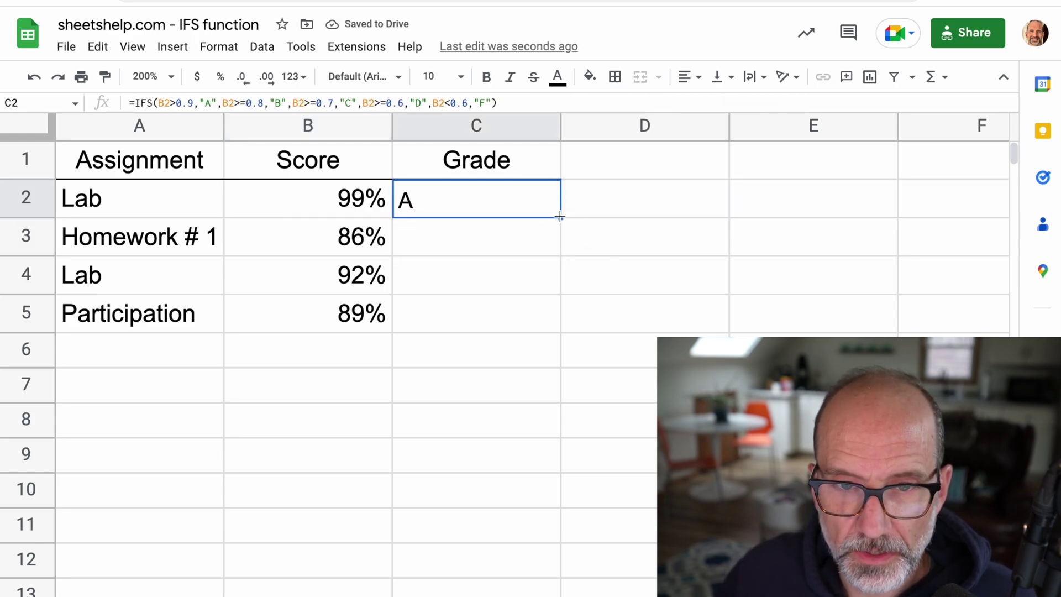
drag(560, 216, 568, 300)
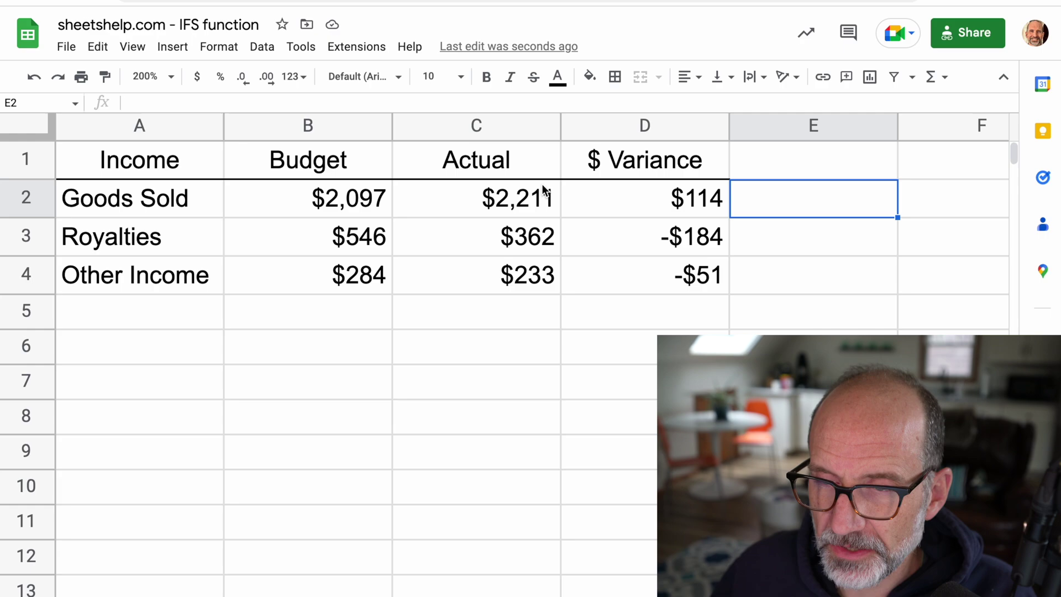
Insert ▲ in C6 and ▼ in C7 using the Special Characters add-on.
click(536, 354)
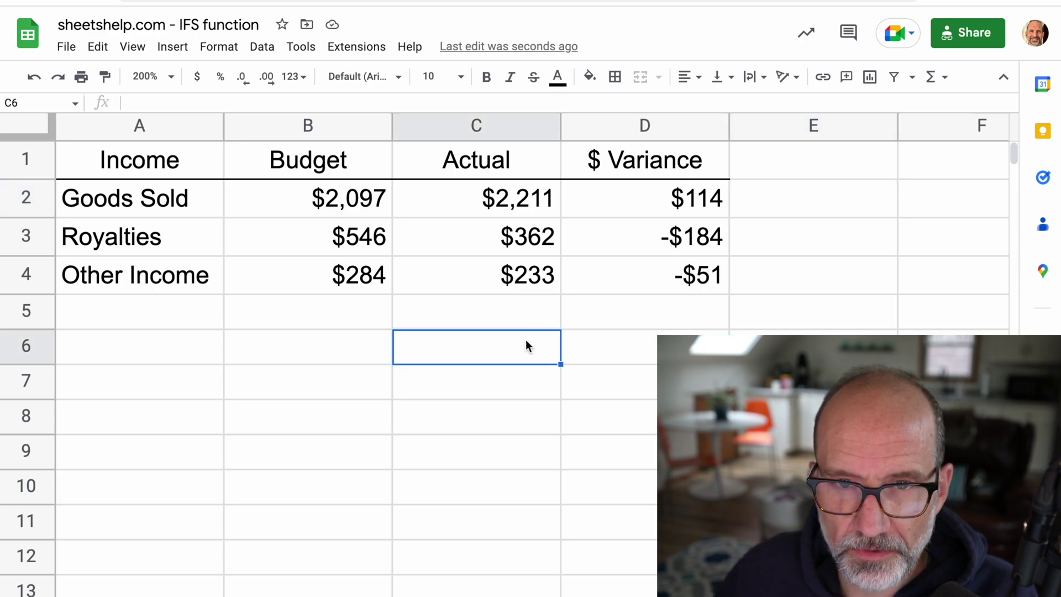
click(339, 49)
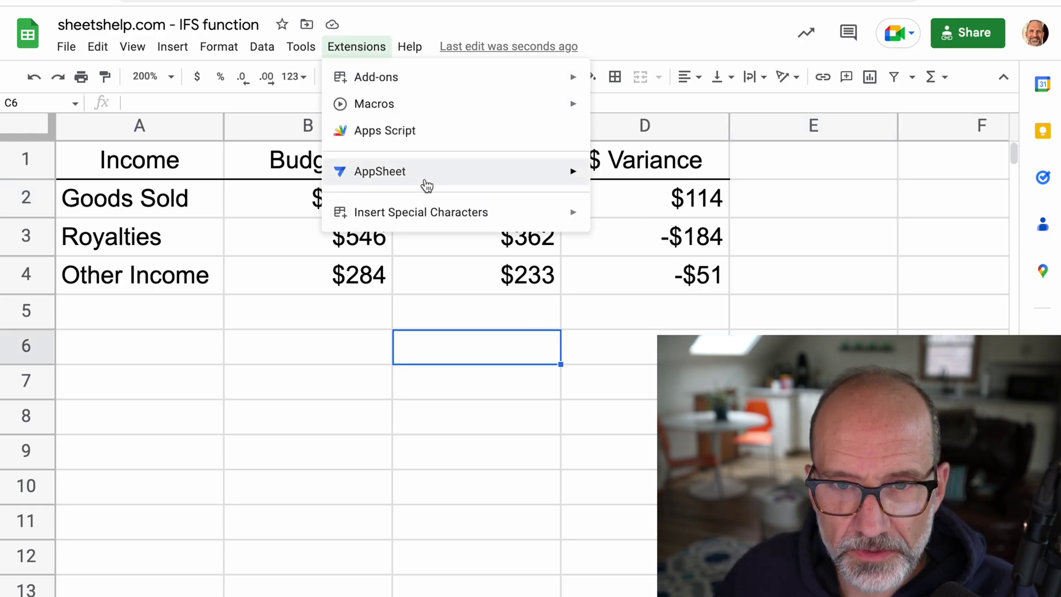
mouse_move(451, 215)
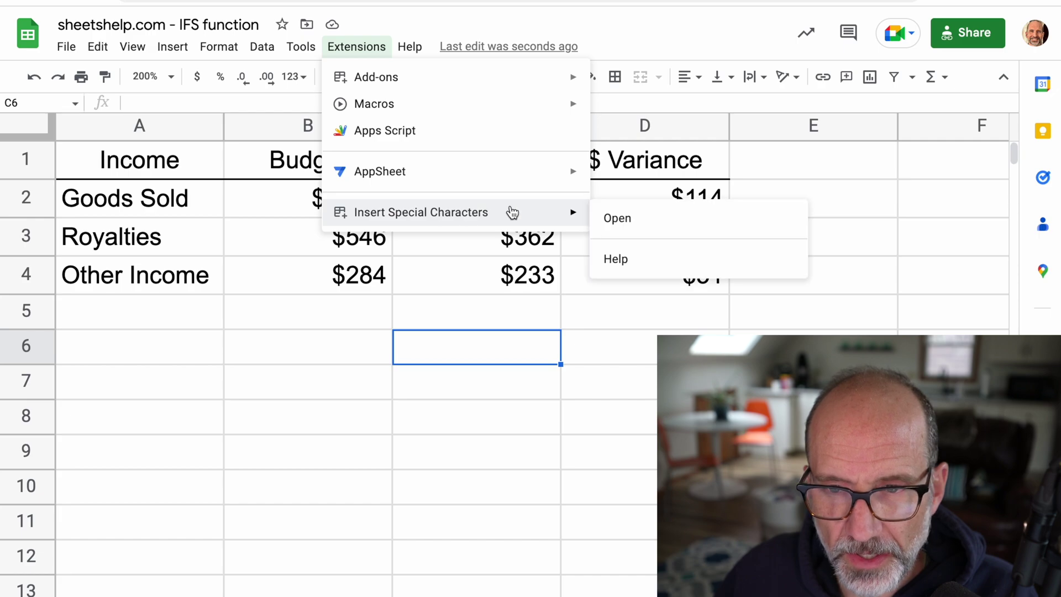
click(630, 218)
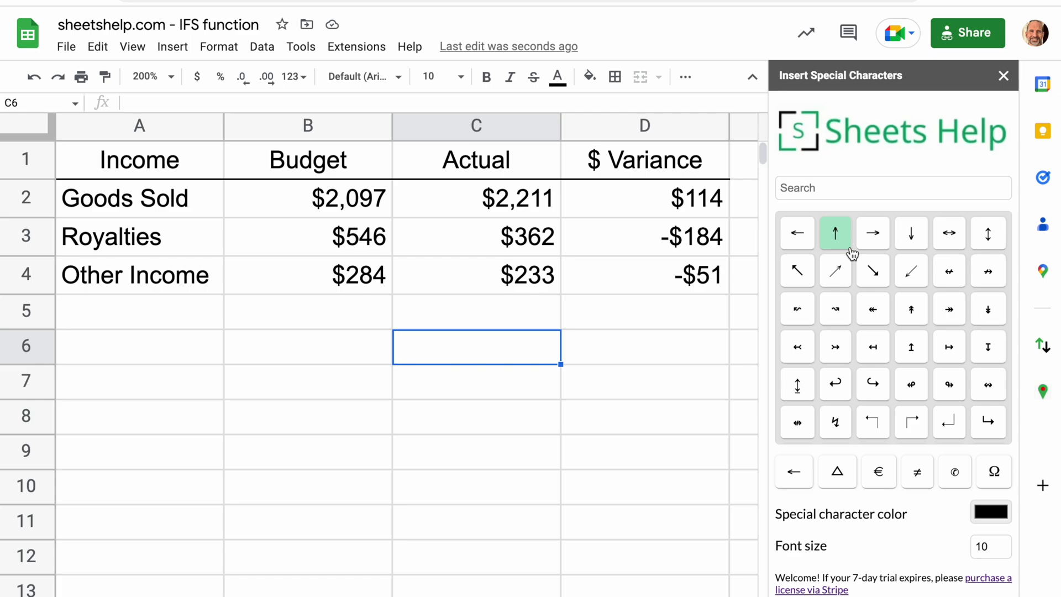
click(836, 470)
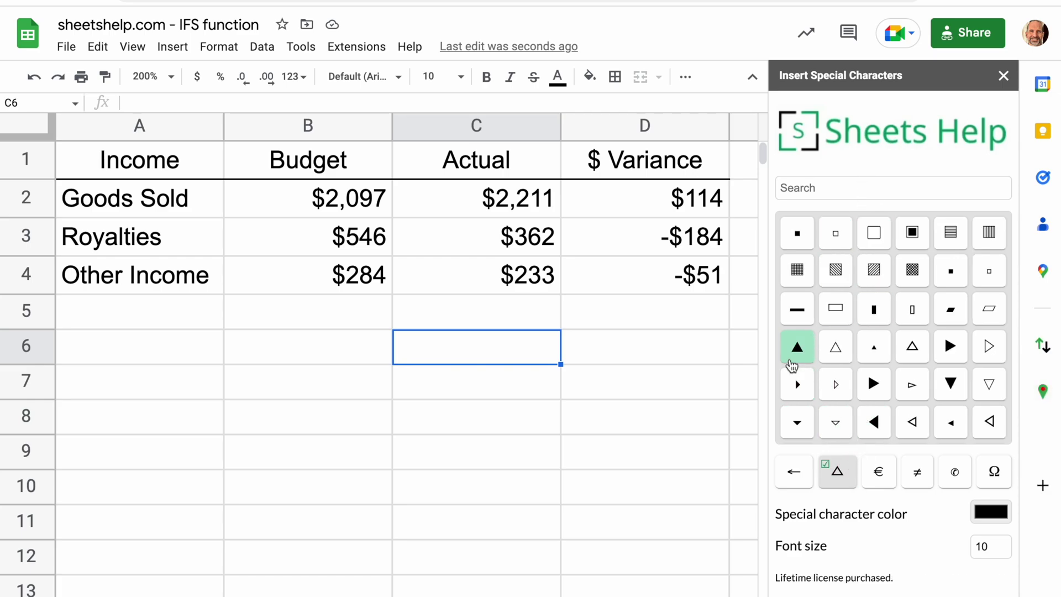
click(543, 385)
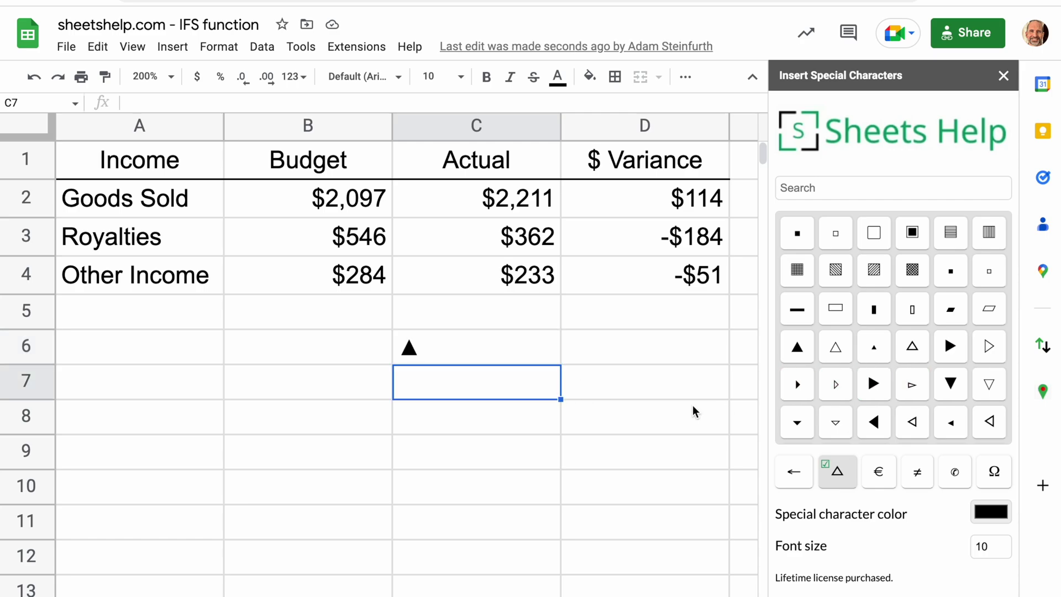
click(655, 393)
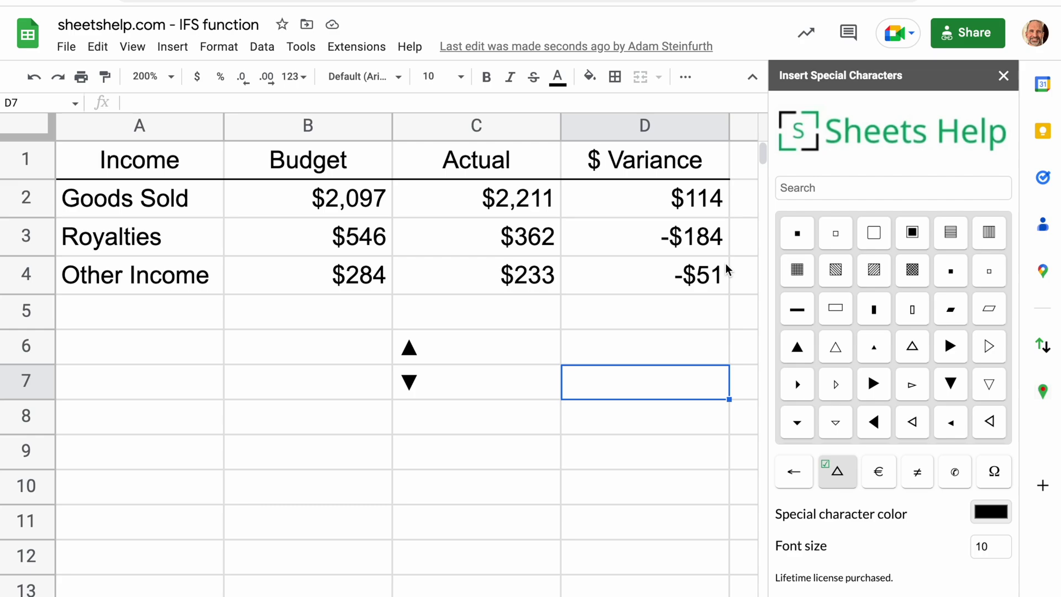
click(1003, 75)
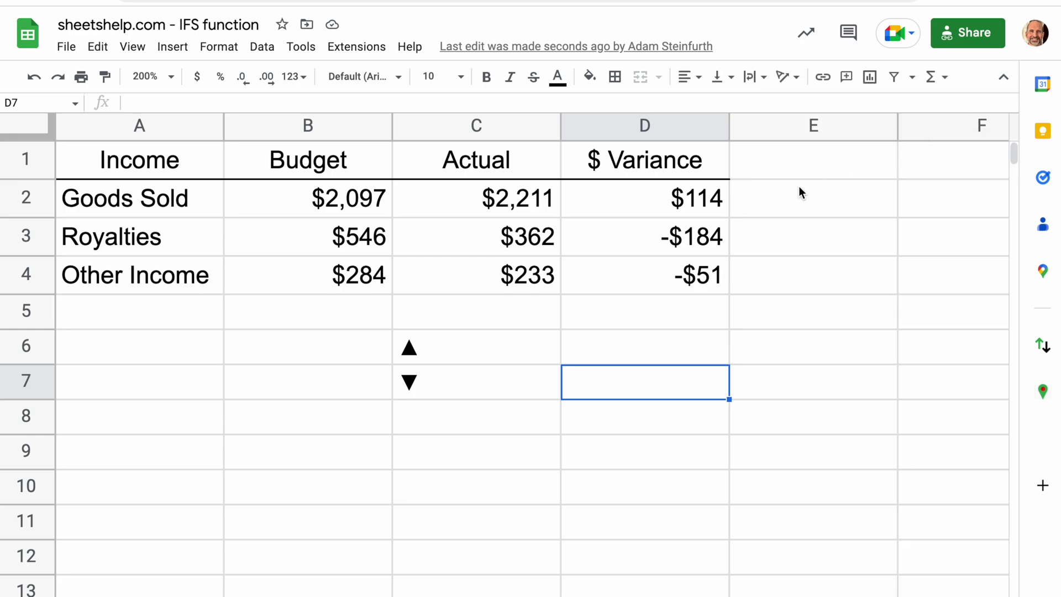
Enter =IFS(D2>0,C6,D2<0,C7,D2=0,"-") in E2 and fill it down to E4.
click(794, 197)
text(=)
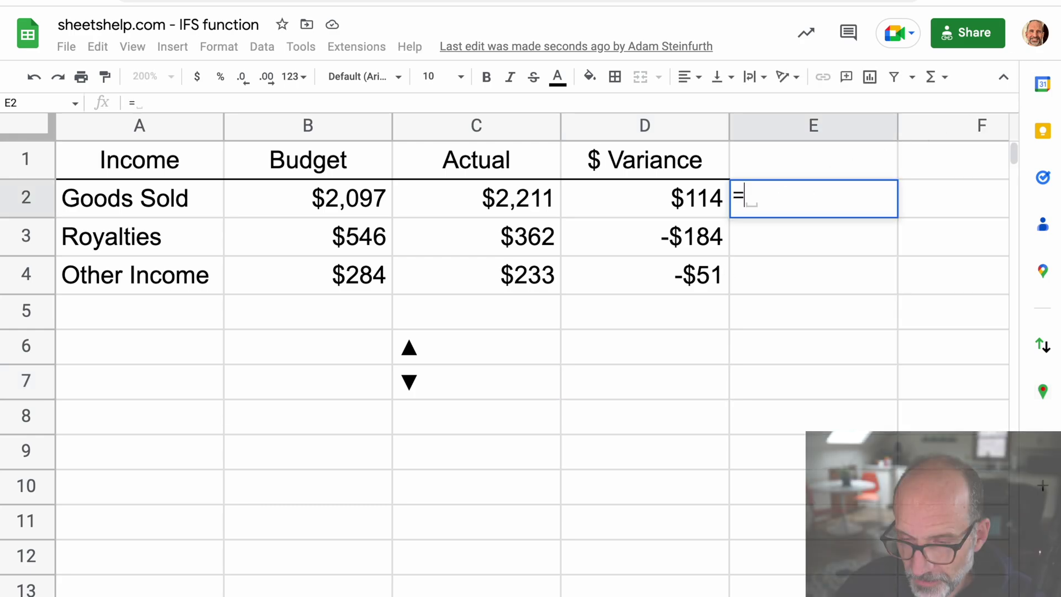
text(IFS()
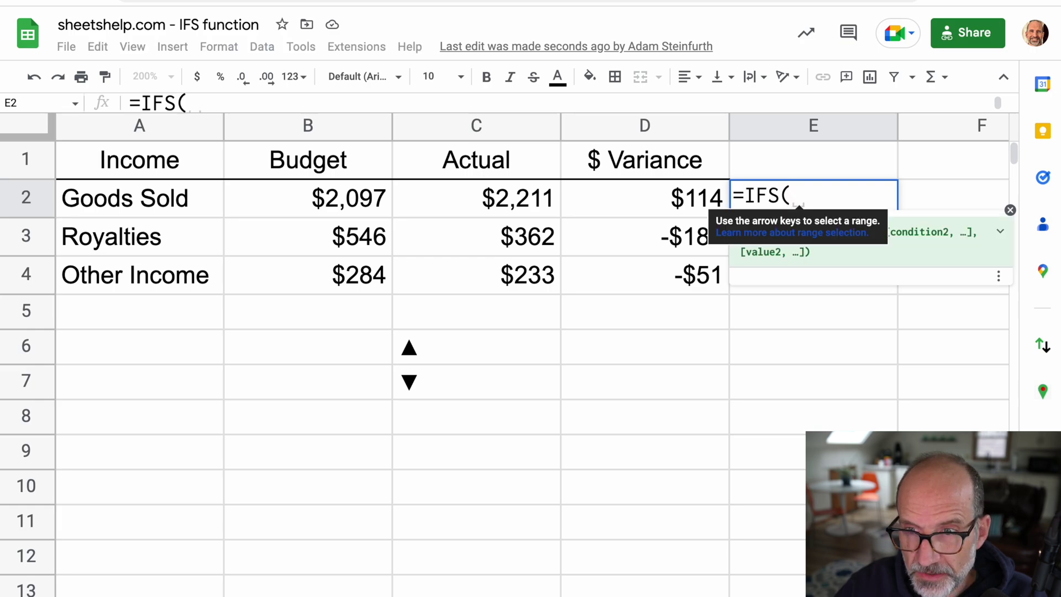
text(D2)
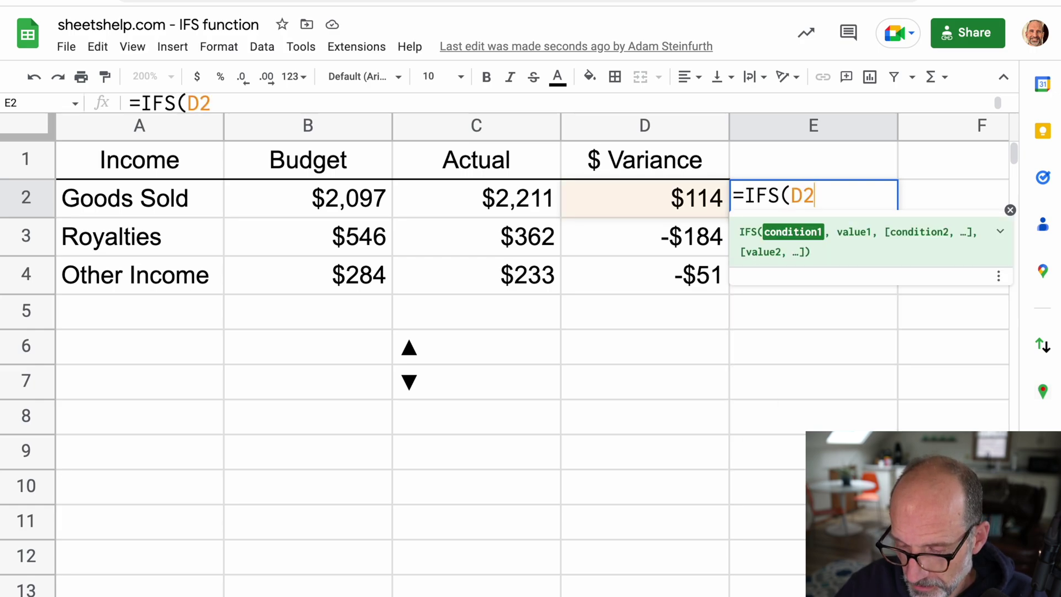
text(>)
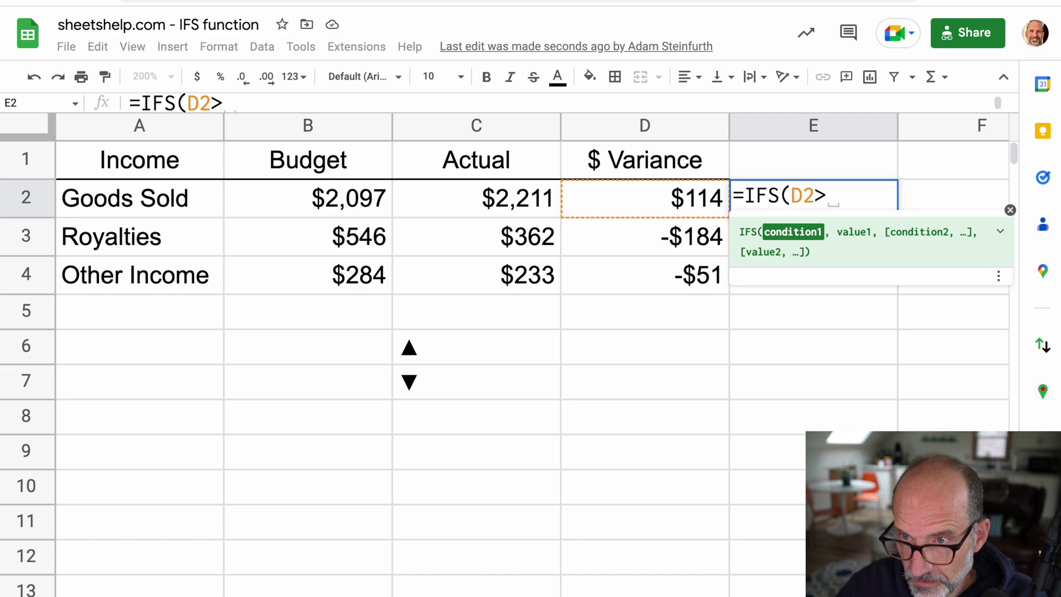
text(0,)
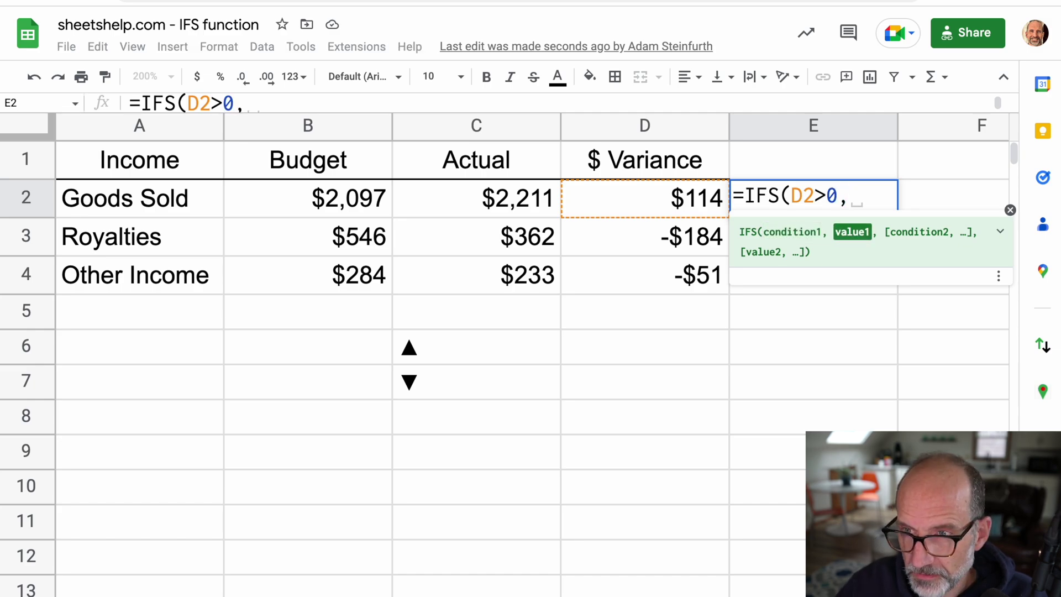
text(C6)
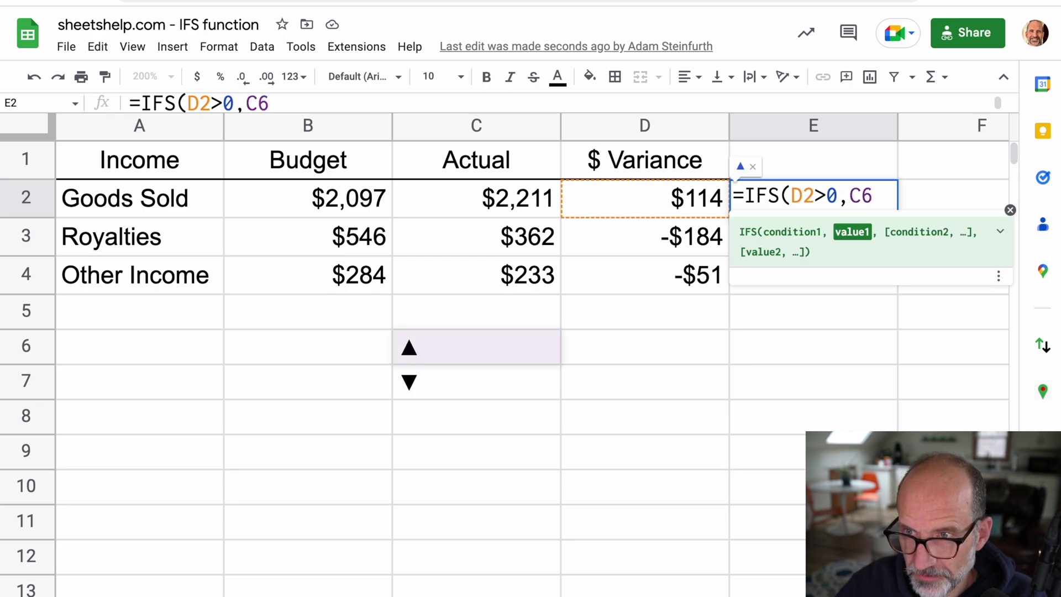
text(,)
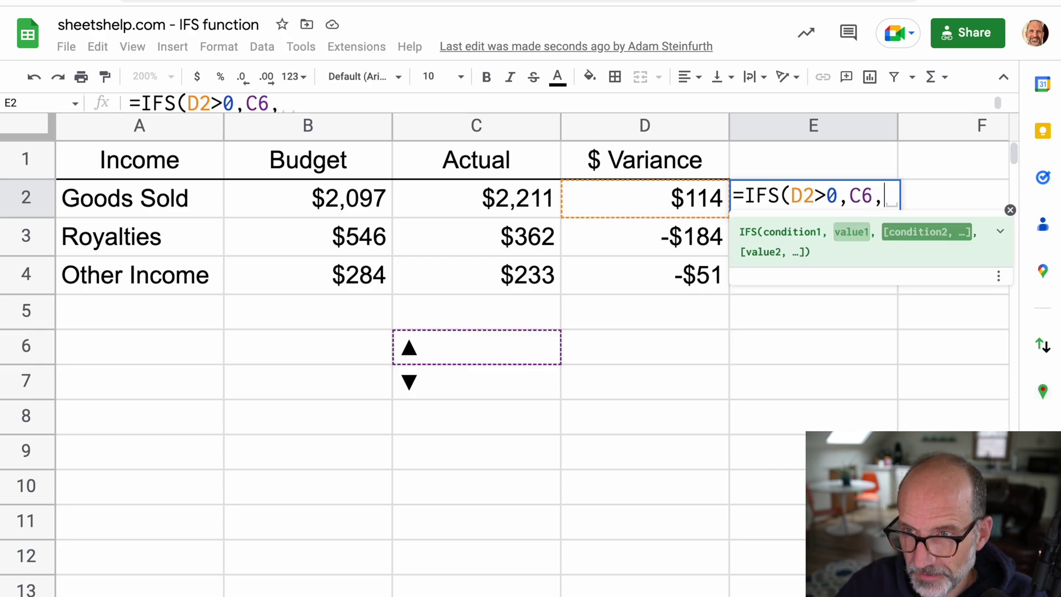
text(D2)
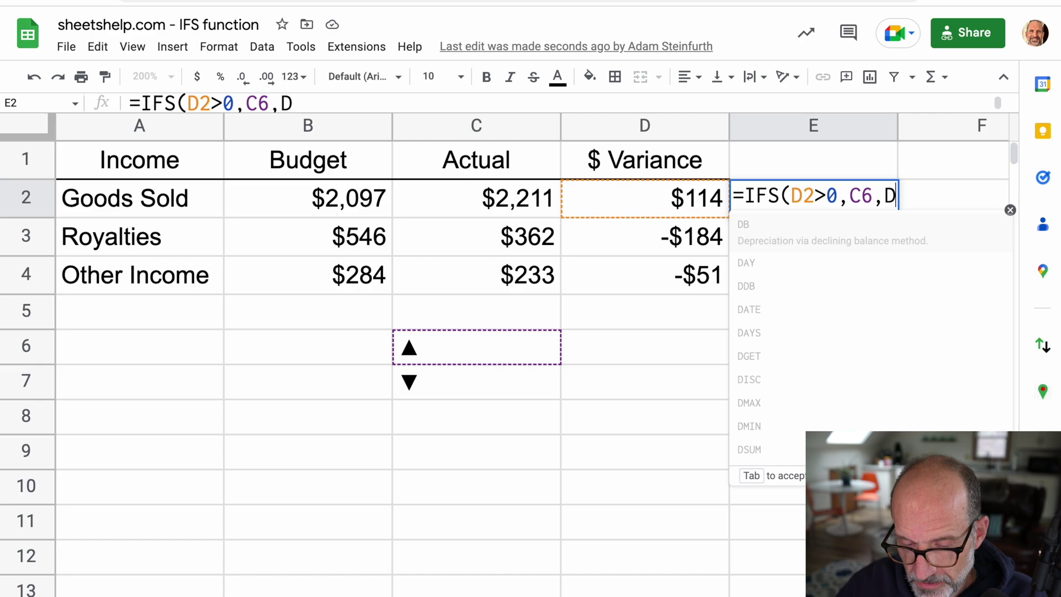
text(<)
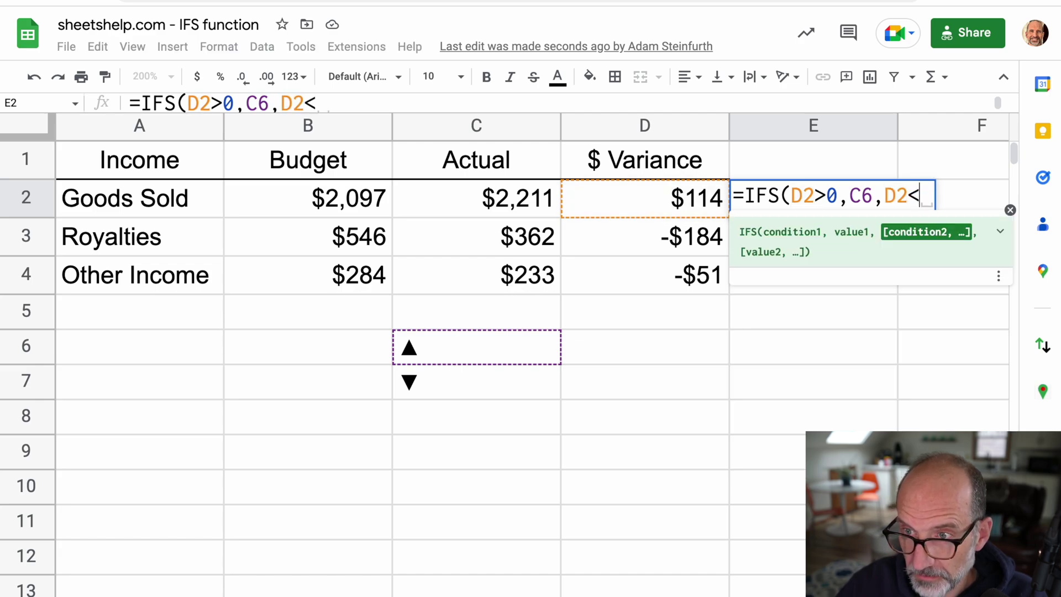
text(0,)
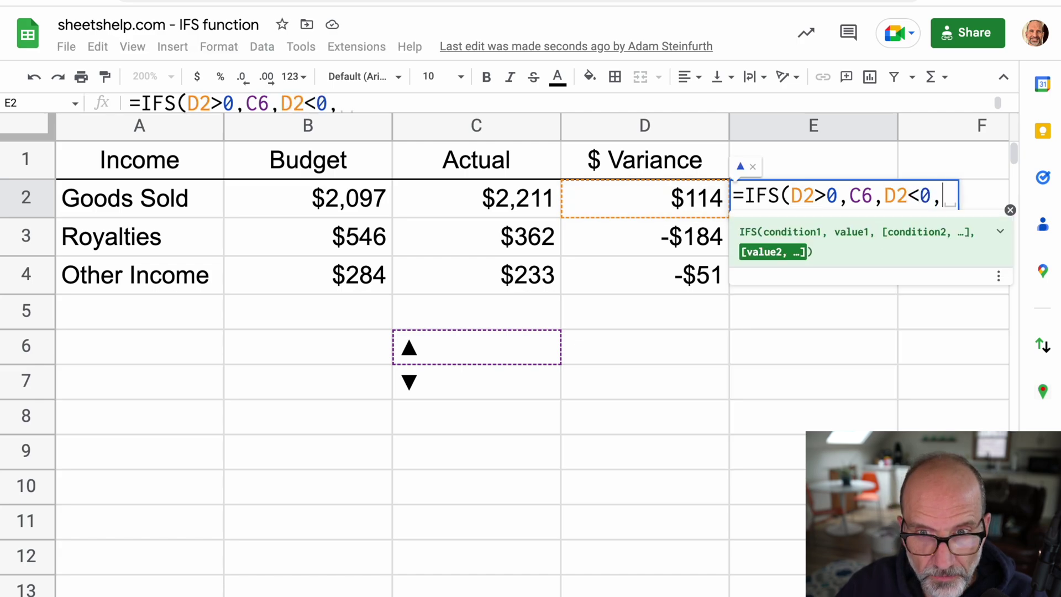
text(C7,D)
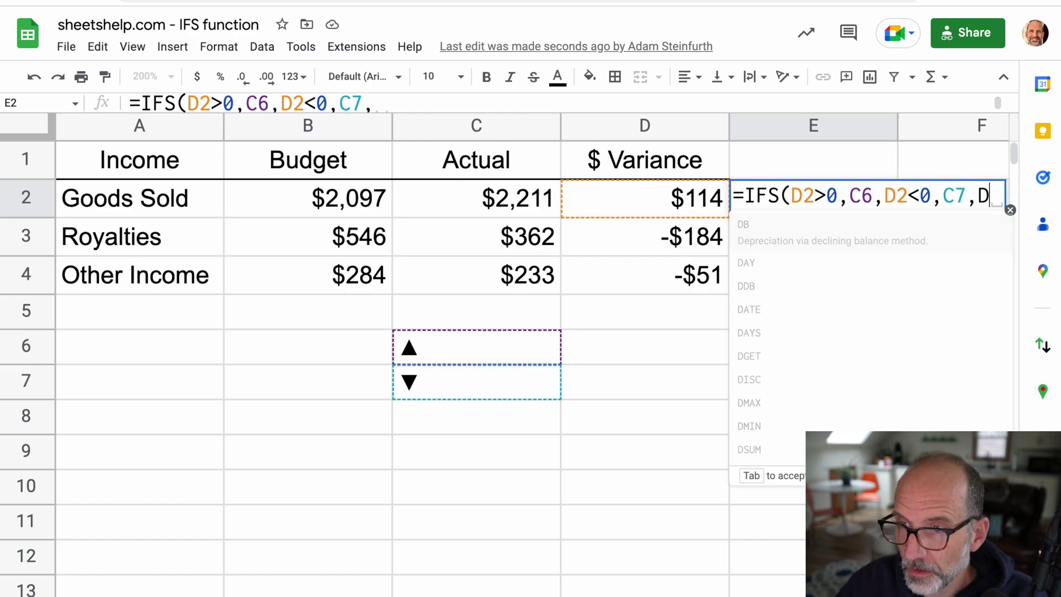
text(2=0)
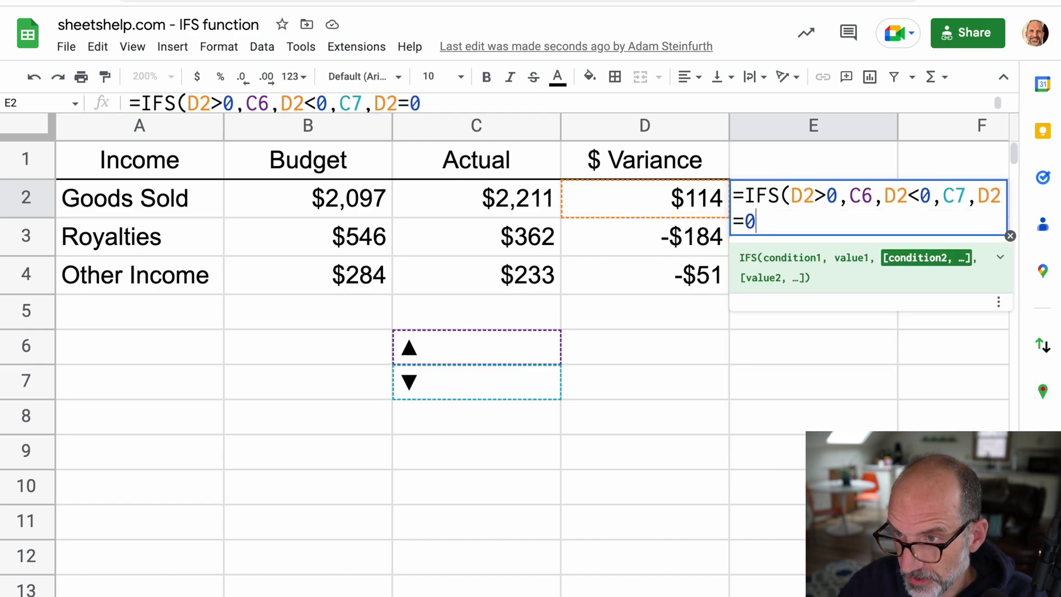
text(,)
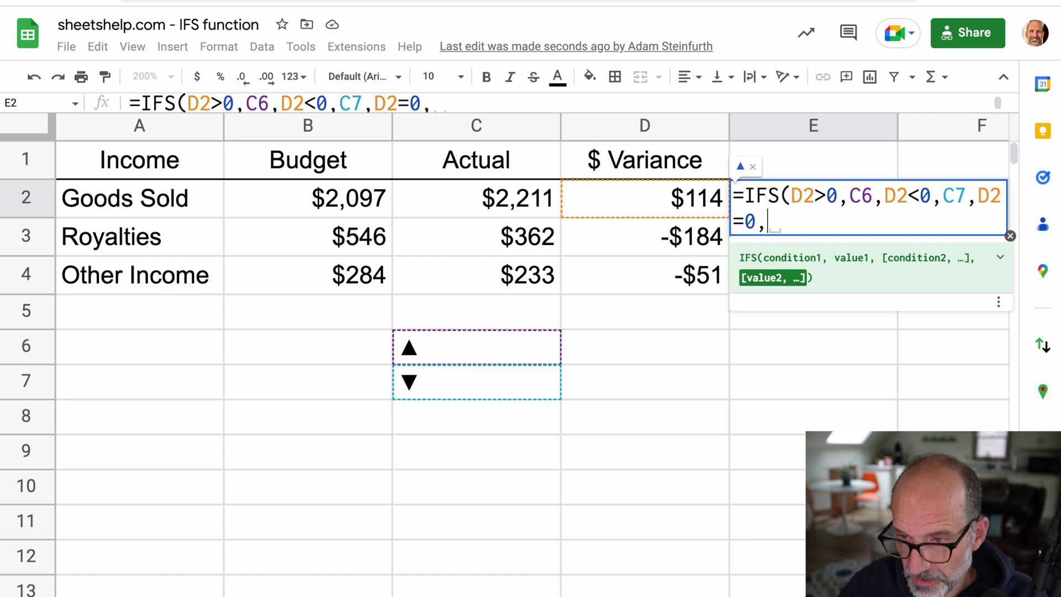
text("-")
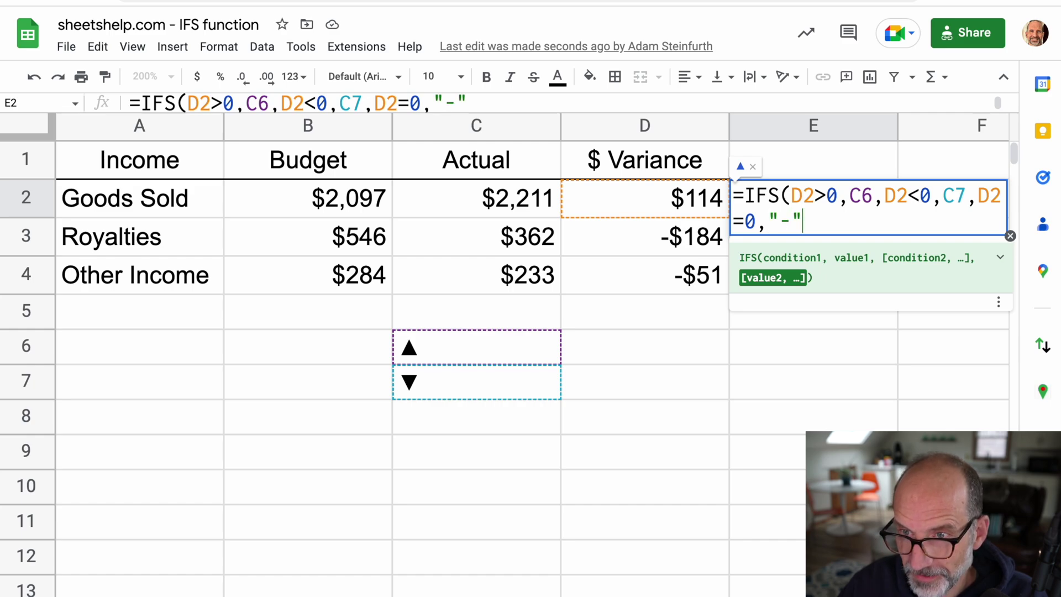
key(Return)
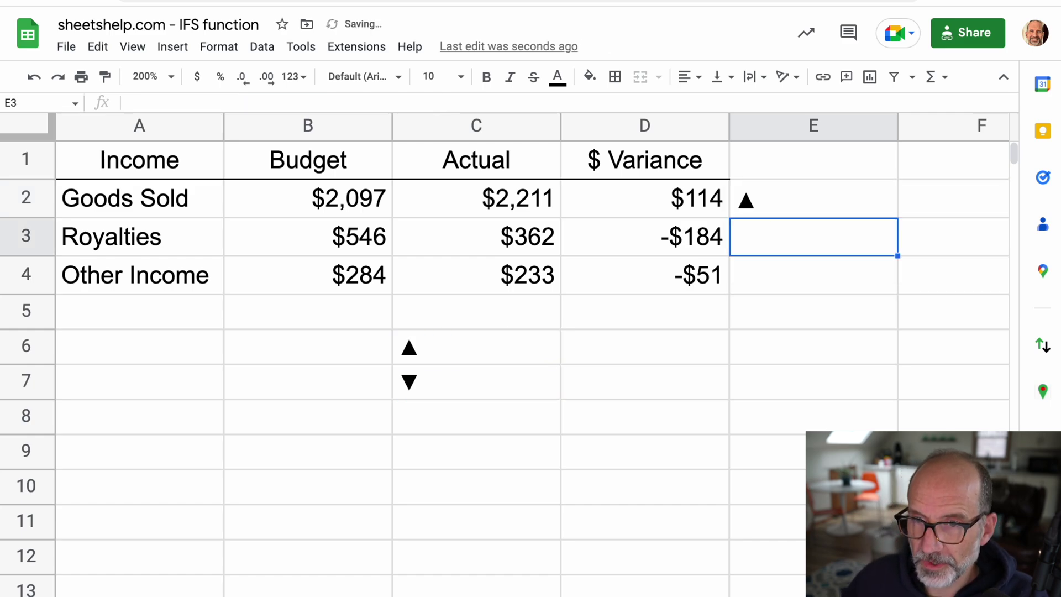
click(866, 199)
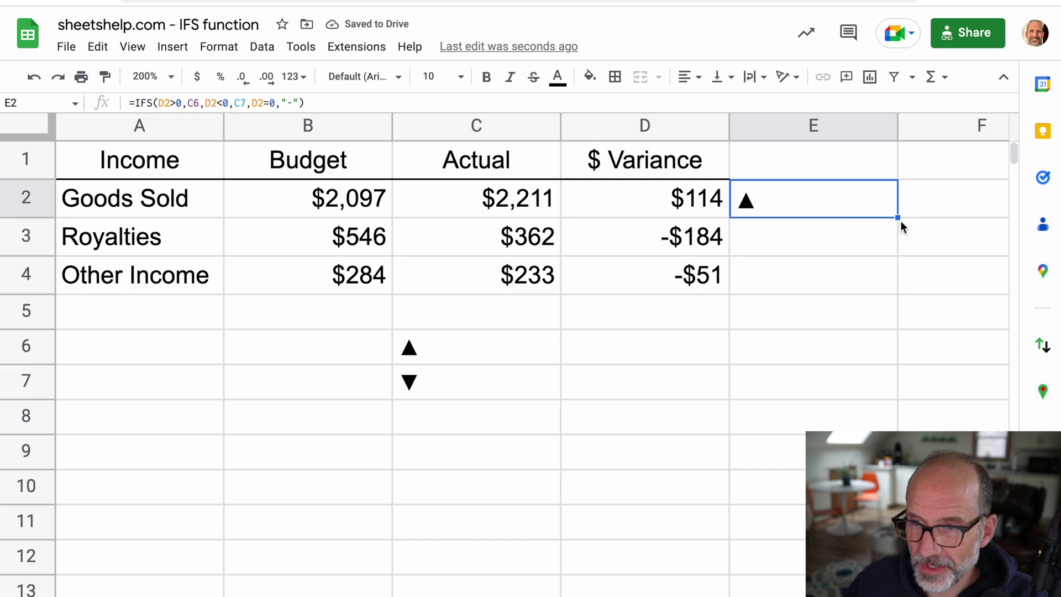
drag(898, 218, 899, 268)
Anchor the triangle references as C$6 and C$7, then refill E2:E4.
click(859, 209)
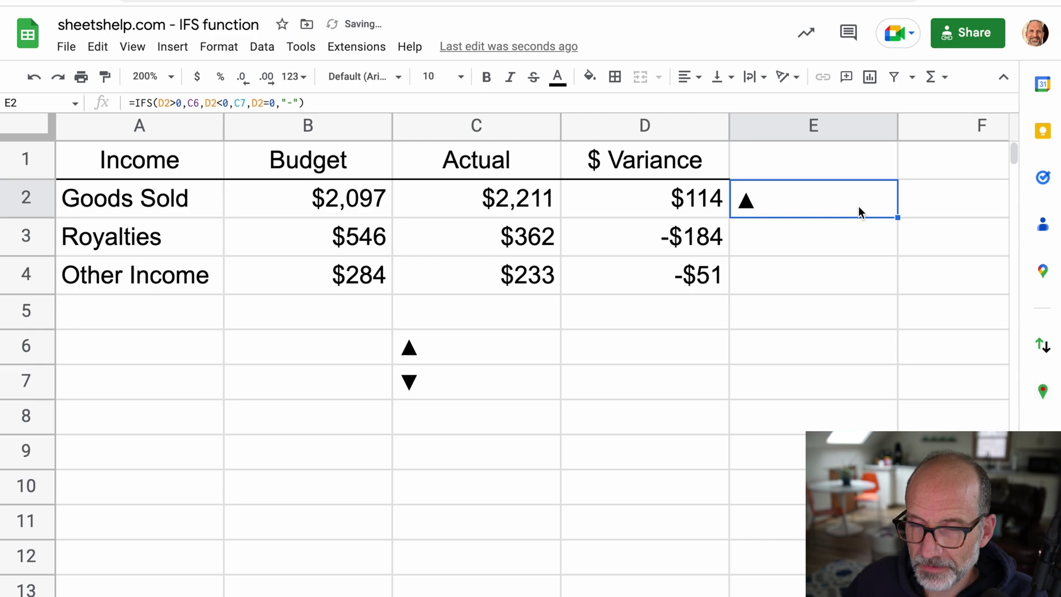
double_click(857, 206)
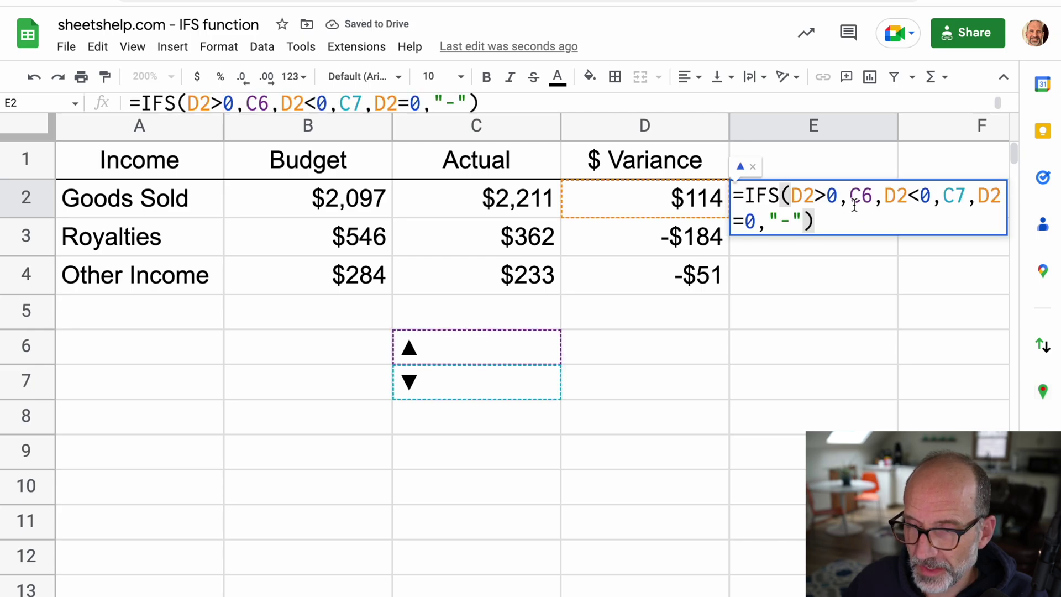
click(860, 200)
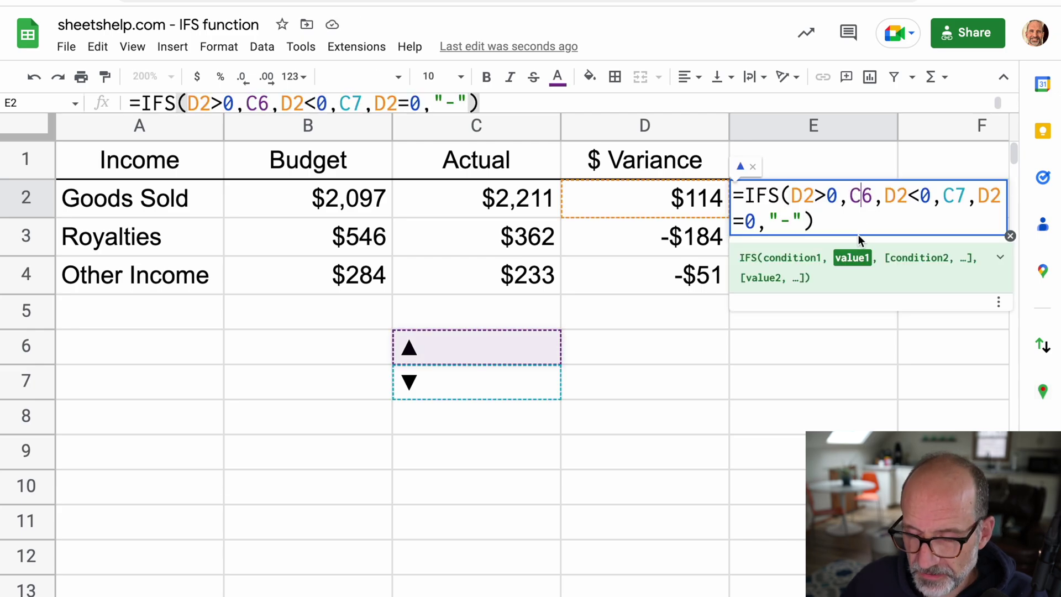
text($)
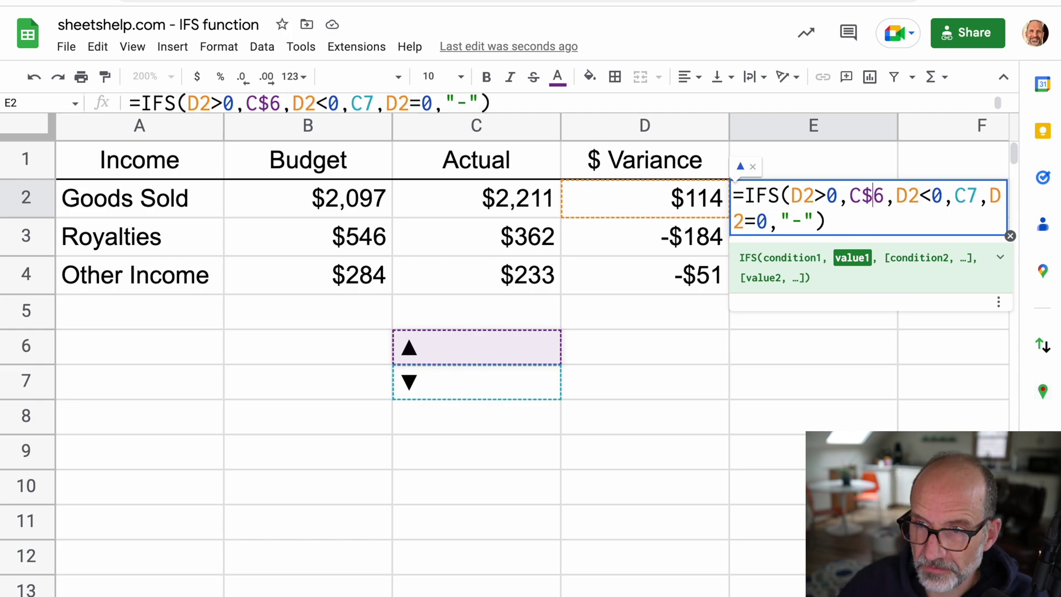
key(Right)
key(Right)
key(Right)
key(Right)
key(Right)
key(Right)
key(Right)
key(Right)
text($)
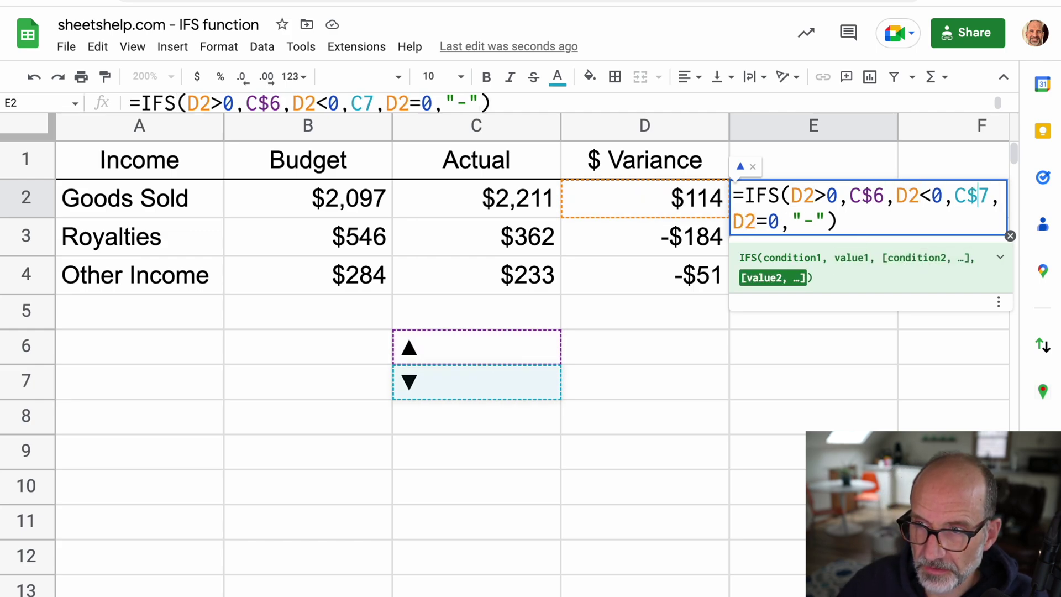
key(Return)
click(869, 201)
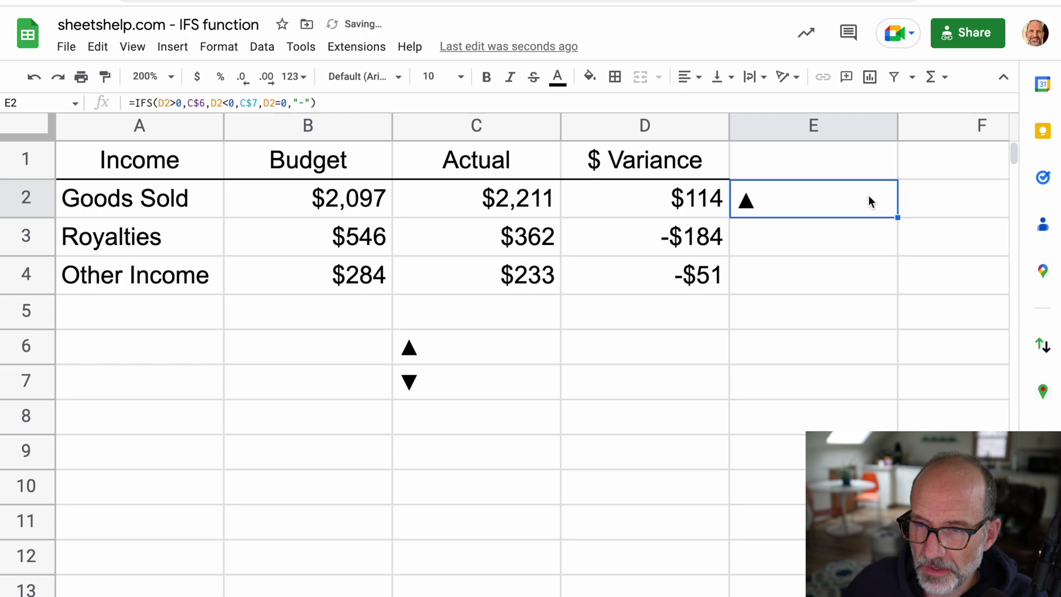
drag(895, 220, 896, 275)
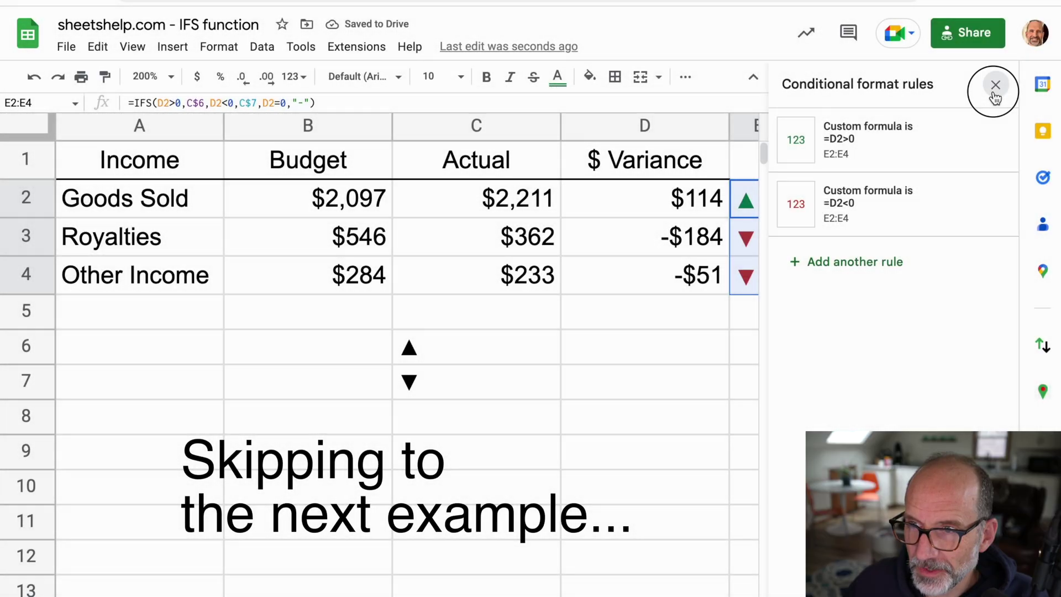
Close the conditional formatting panel and deselect the variance cells.
click(994, 86)
click(809, 326)
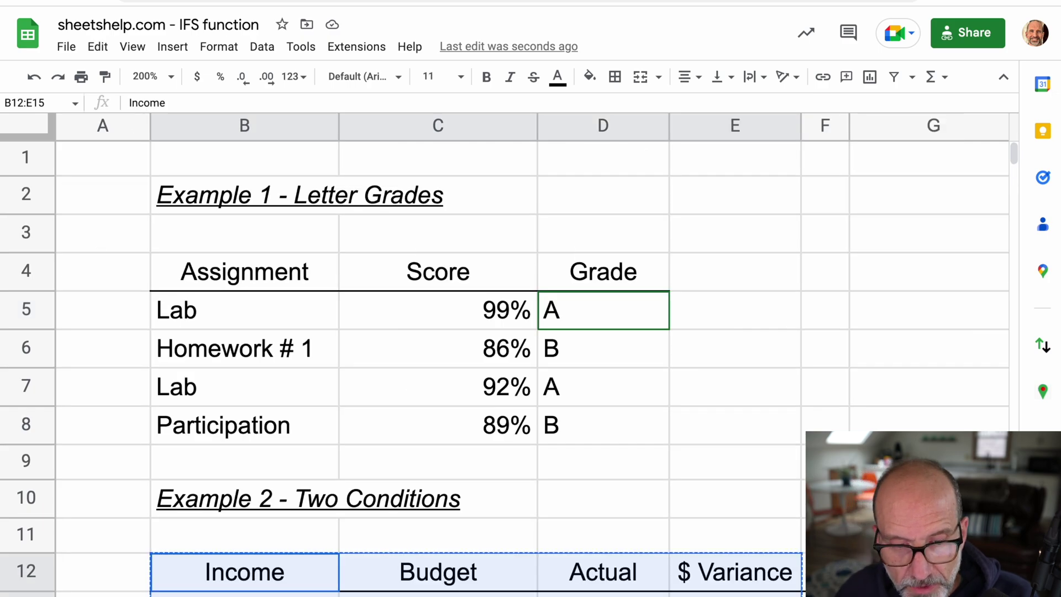
Copy the Example 3 severity table (B19:C24).
scroll(530, 354, down, 10)
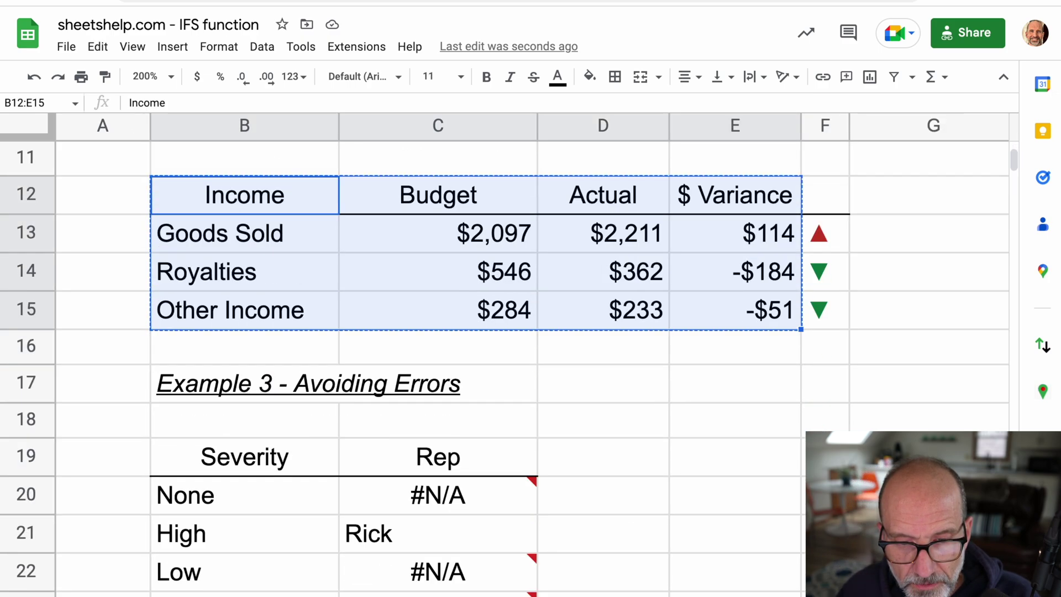
scroll(200, 529, up, 2)
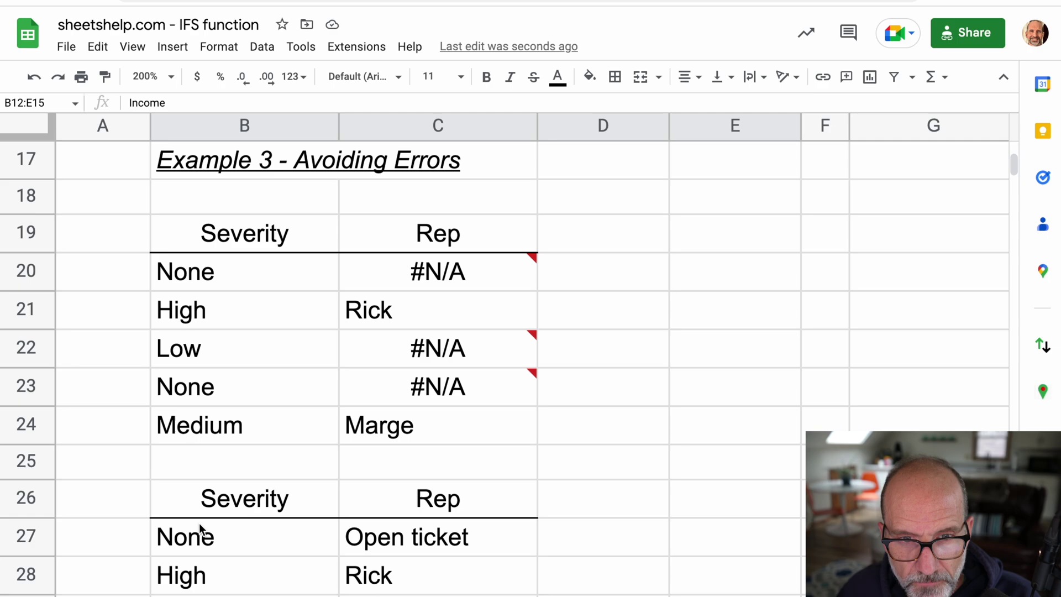
drag(168, 248, 411, 416)
key(ctrl+c)
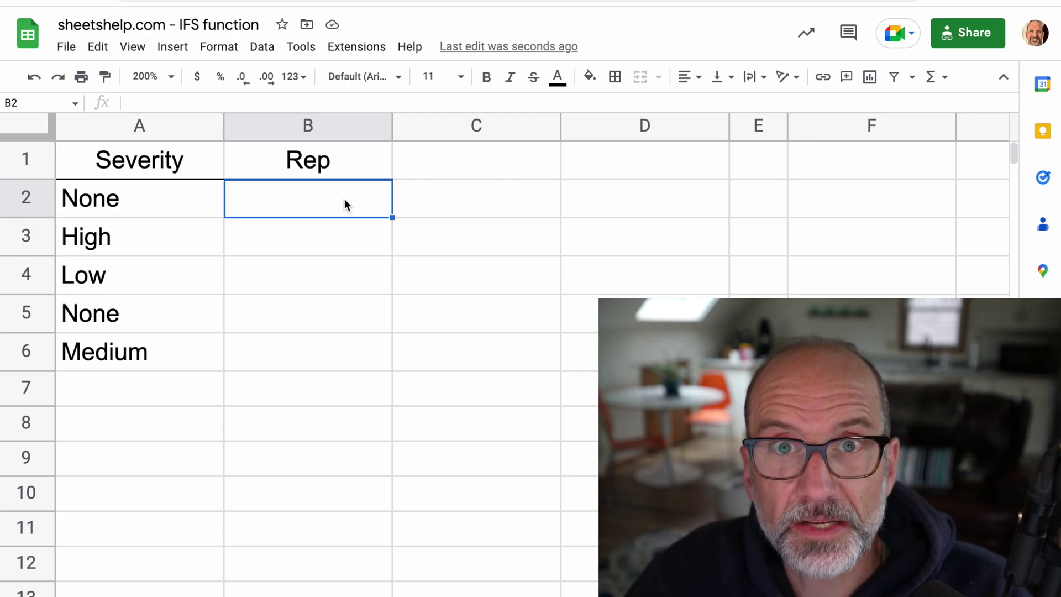
In B2 enter an IFS formula assigning one rep to A2="High" and another to "Moderate".
text(= )
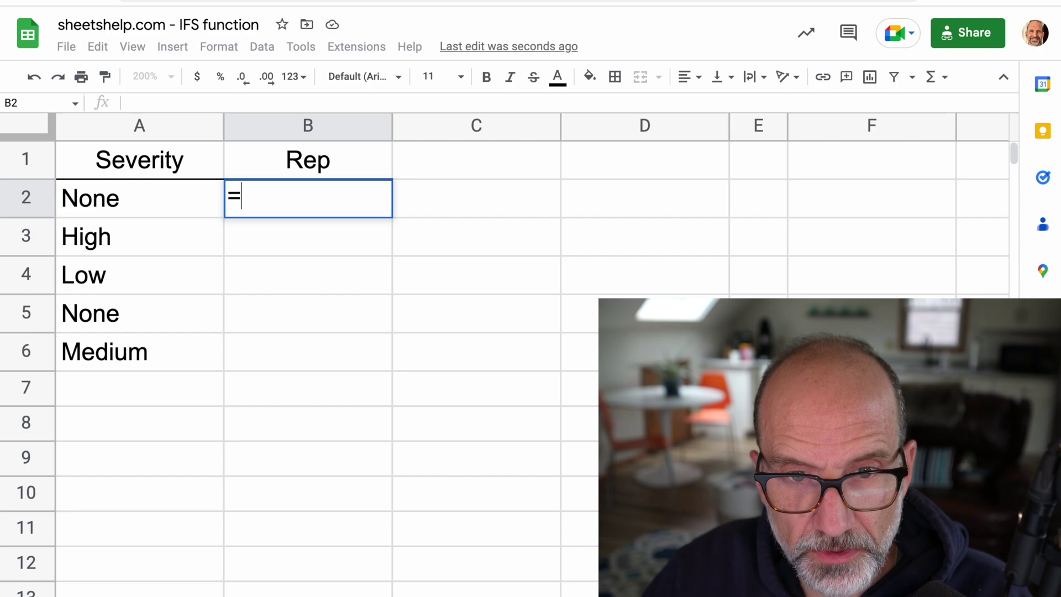
text(IFS9)
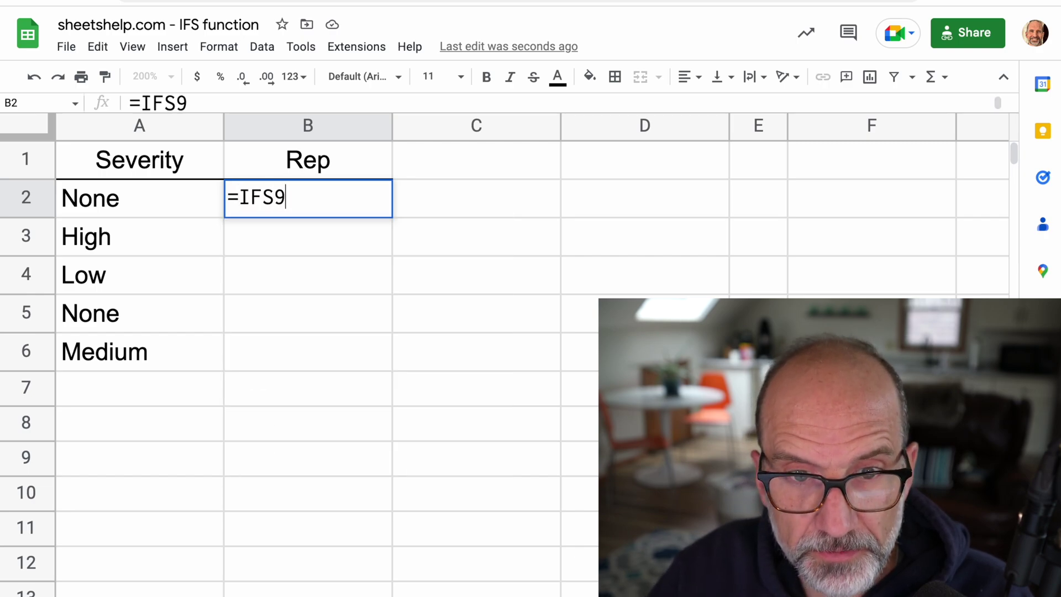
key(BackSpace)
text(()
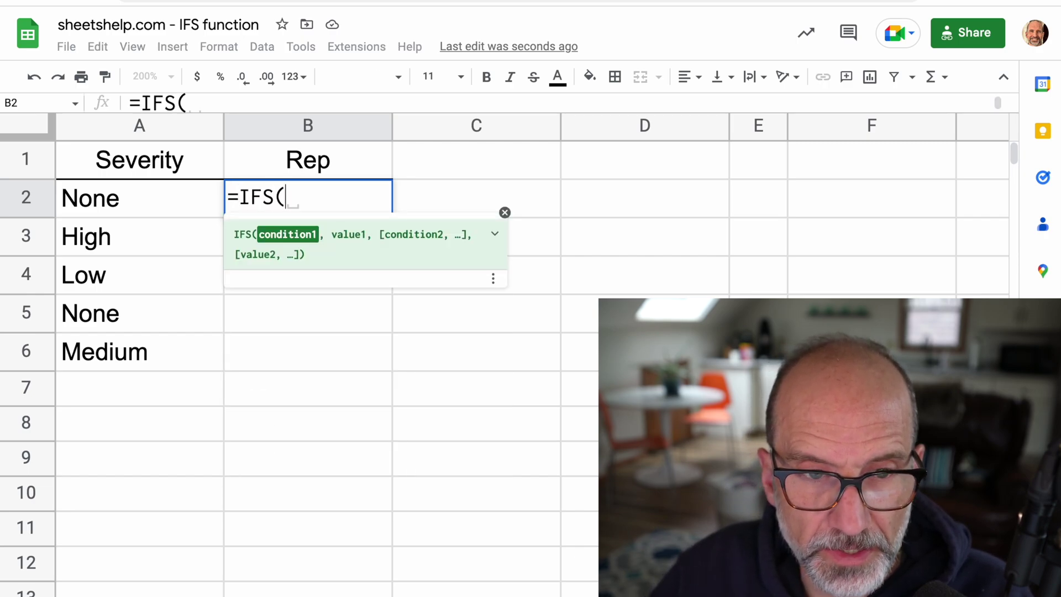
key(Left)
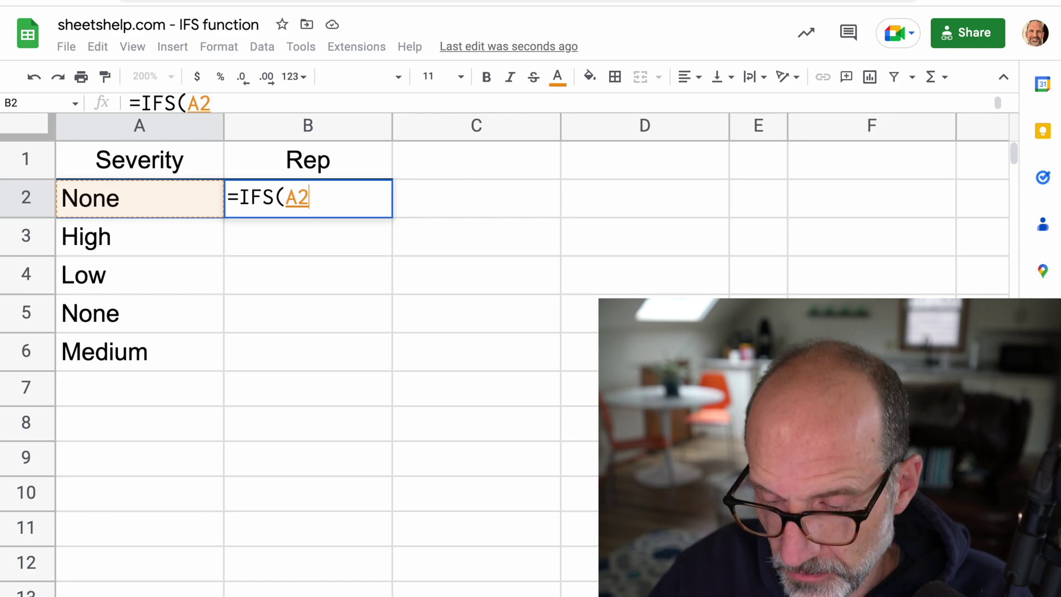
text(=")
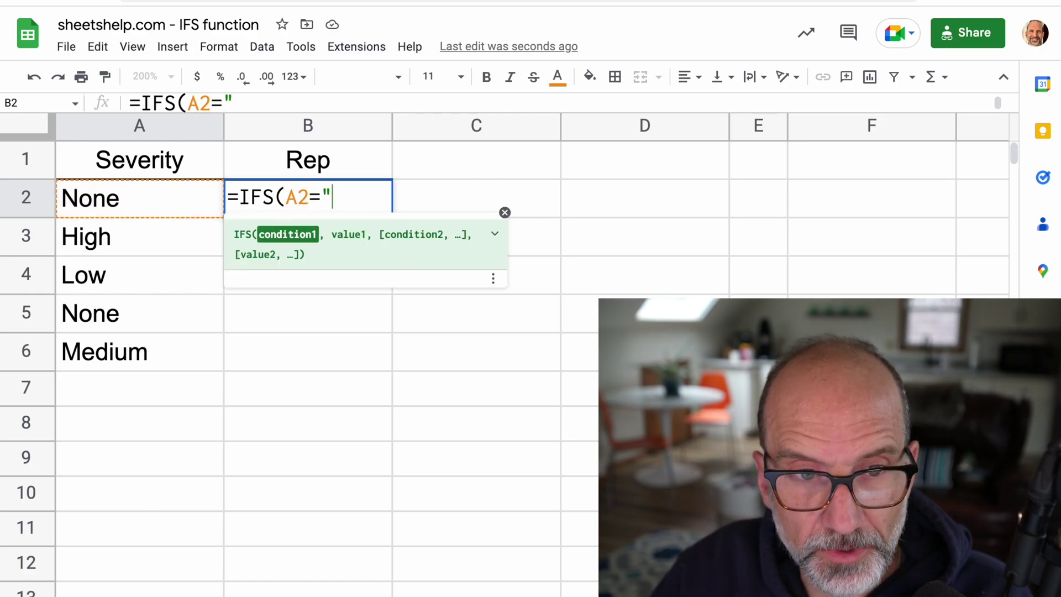
text(High",)
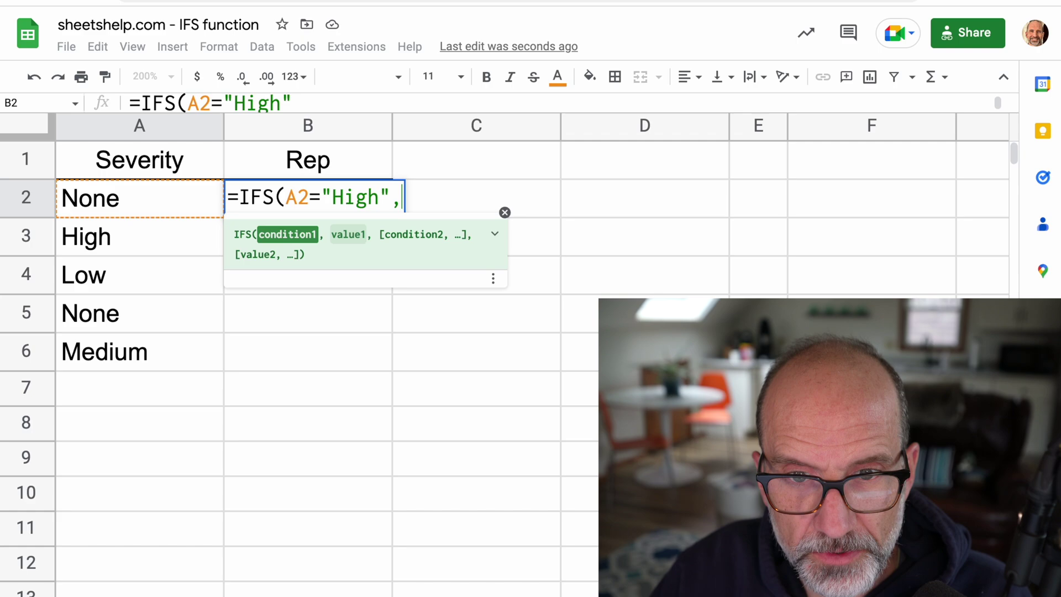
text("Rick",)
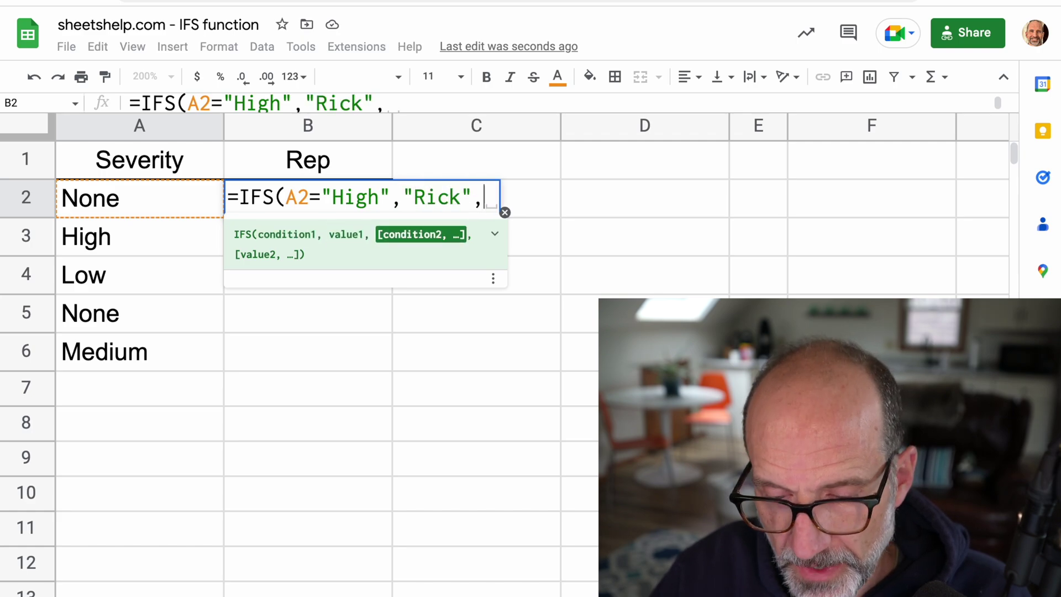
text(A2)
key(BackSpace)
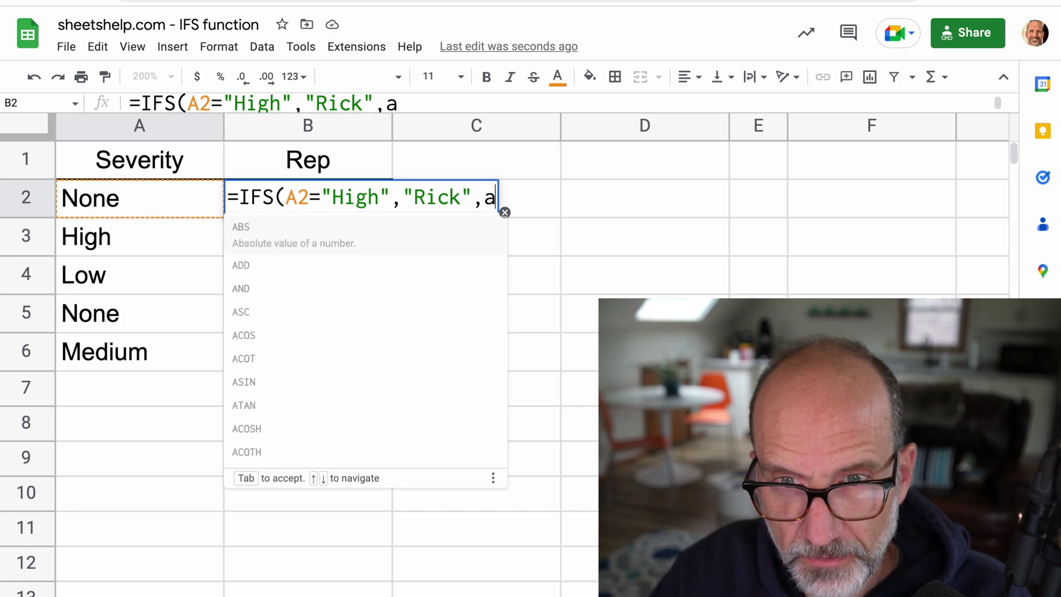
text(2=")
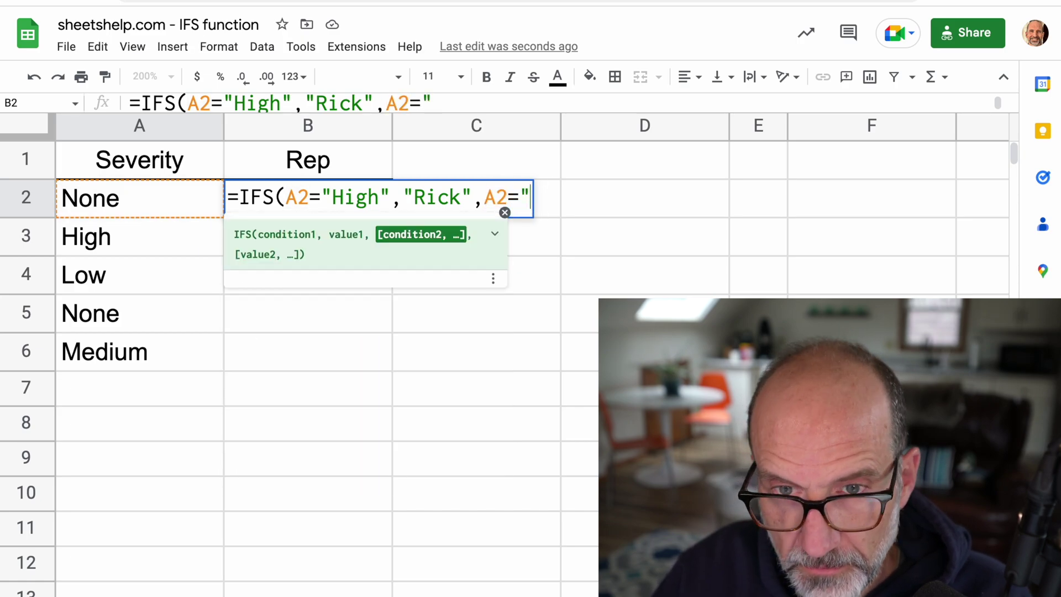
text(Moderate)
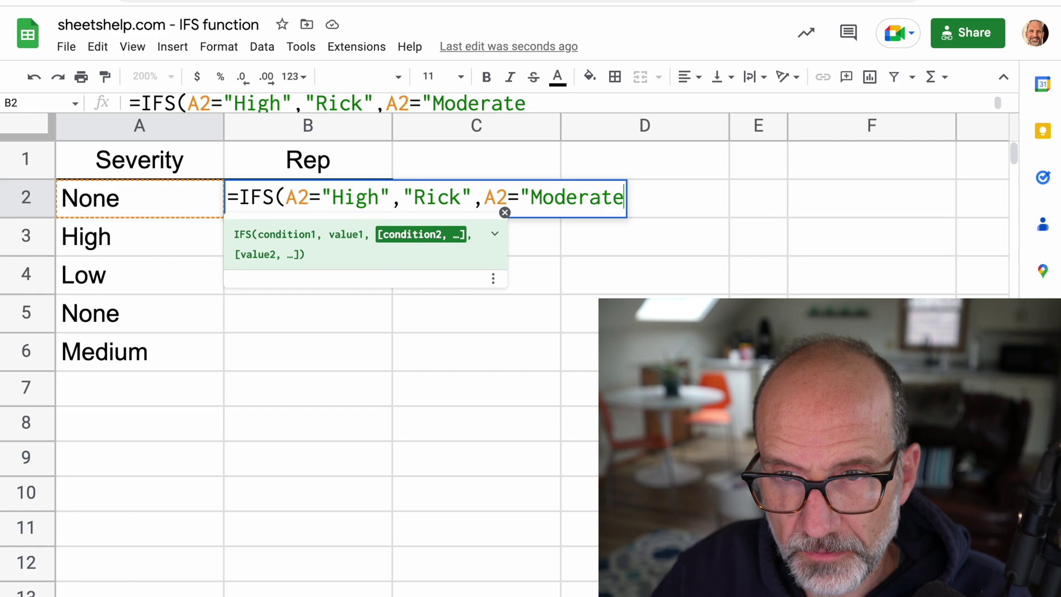
text(","Marg)
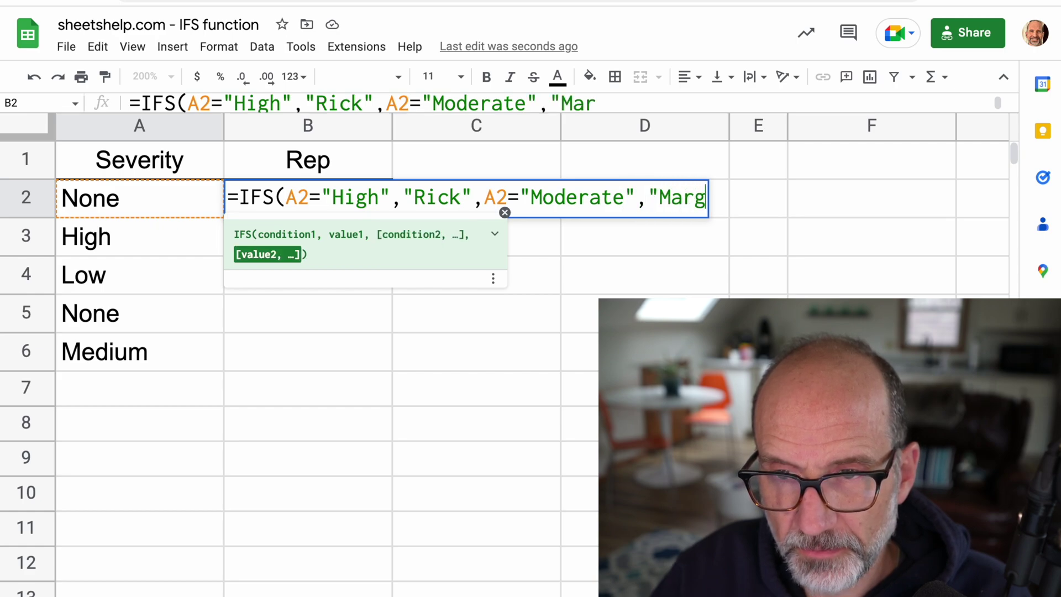
text(e"))
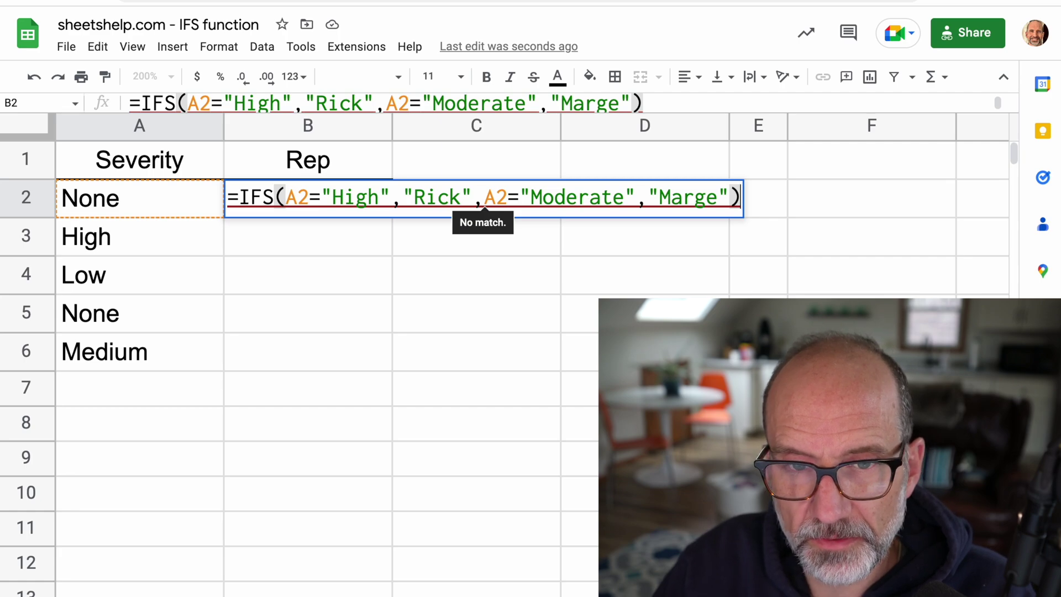
key(Return)
Change "Moderate" to "Medium" in B2's formula and fill it through B2:B6.
click(343, 204)
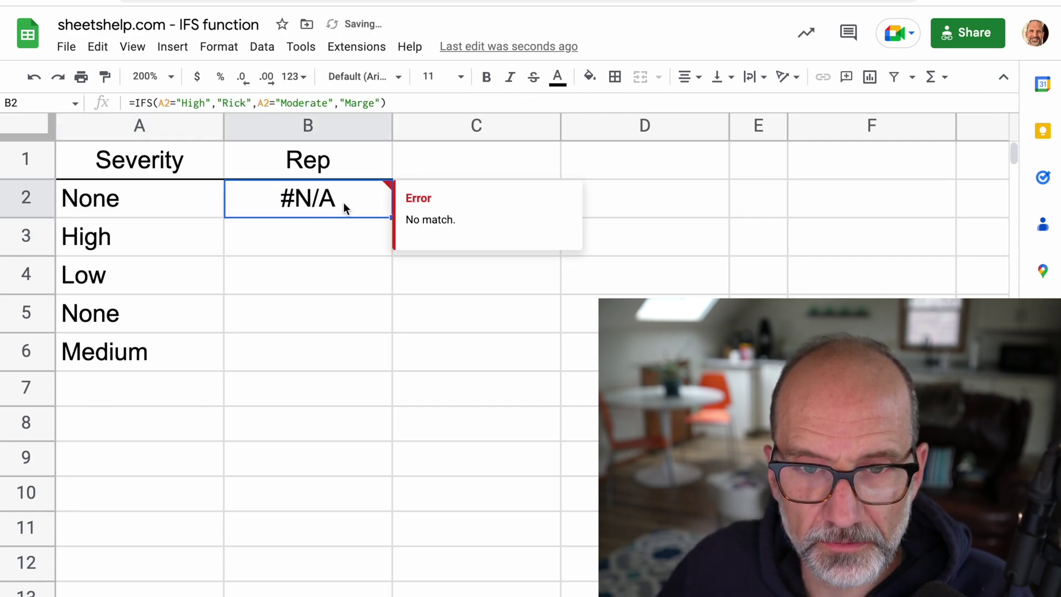
drag(392, 217, 389, 346)
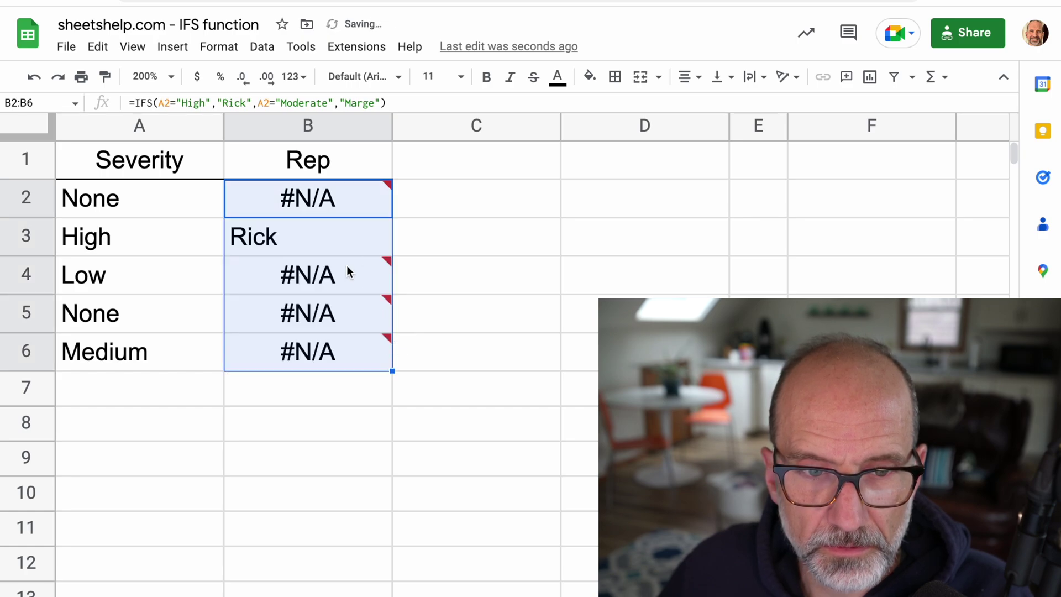
click(341, 194)
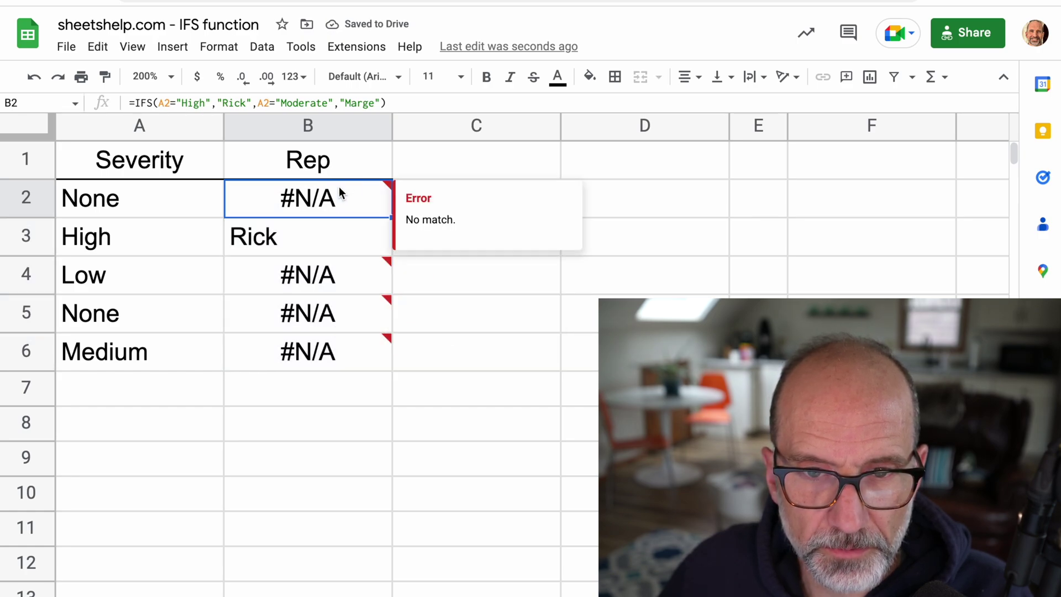
double_click(340, 190)
drag(543, 196, 624, 198)
text(edium)
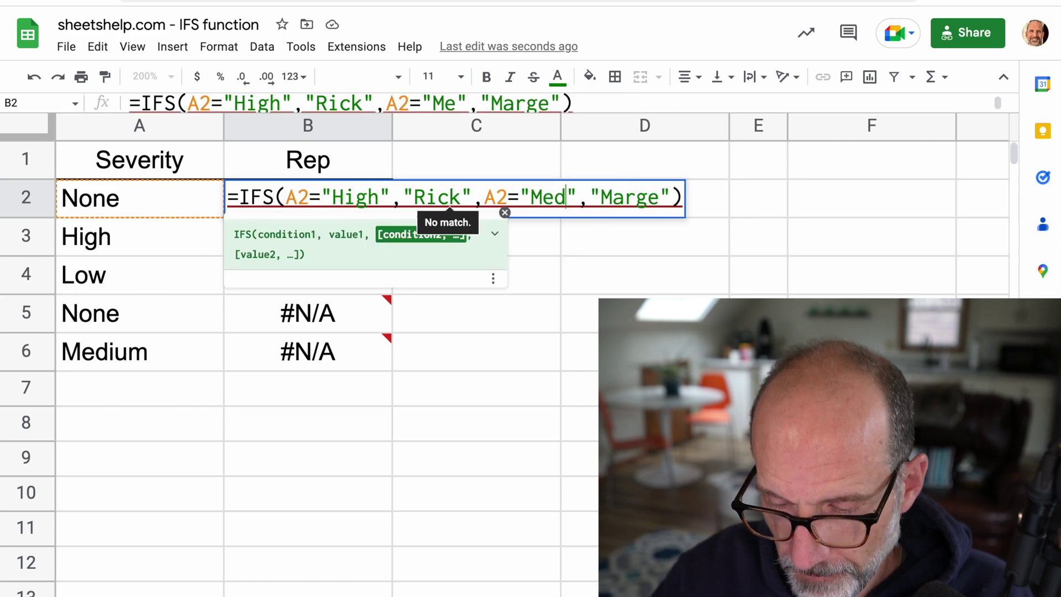
key(Return)
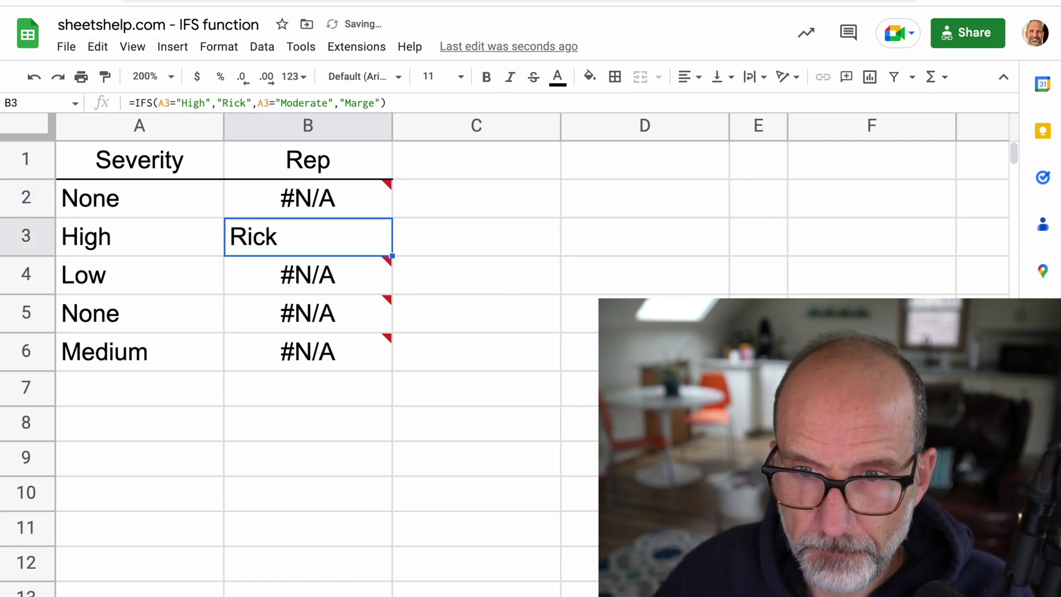
click(369, 216)
drag(392, 217, 400, 346)
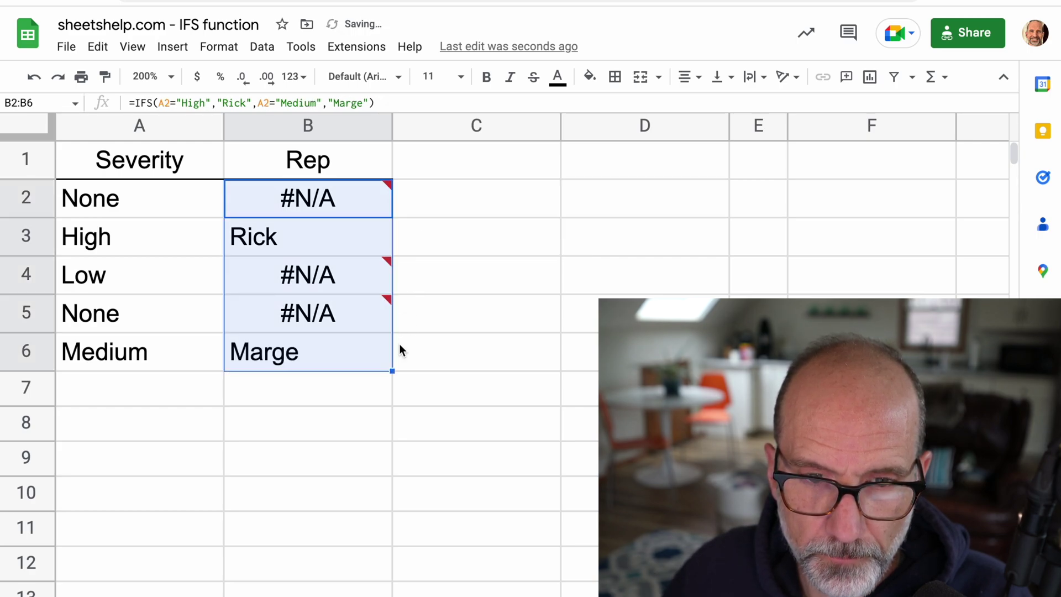
click(355, 200)
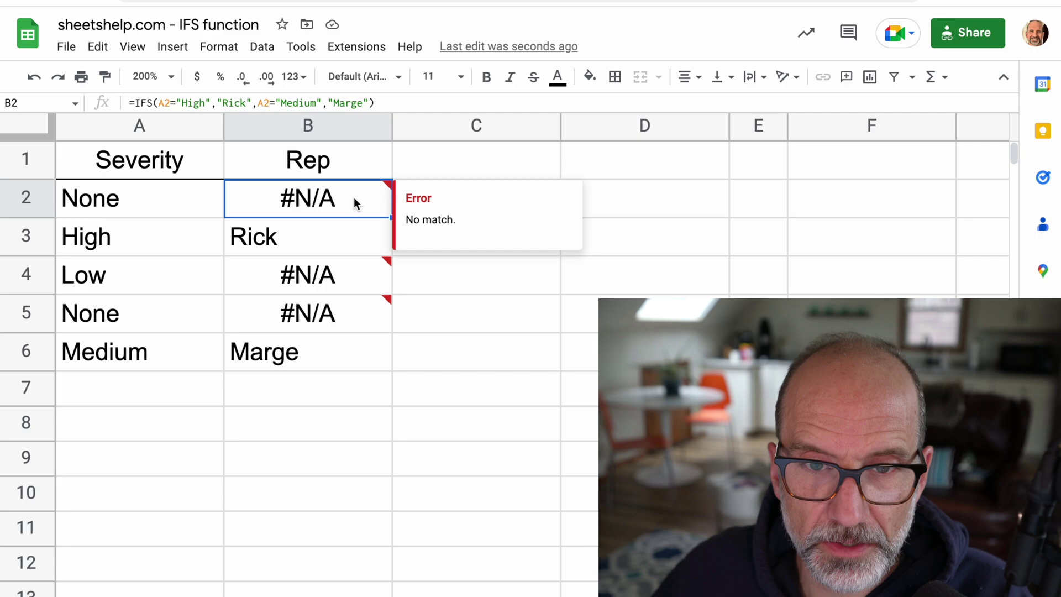
Append a TRUE,"Open" catch-all to the end of B2's IFS formula.
click(370, 103)
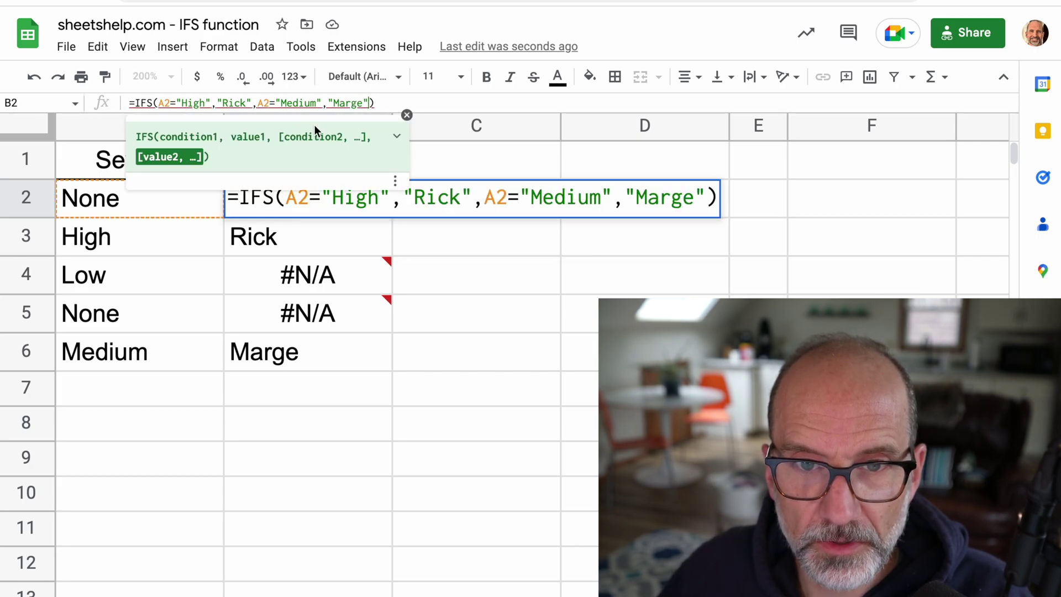
text(,)
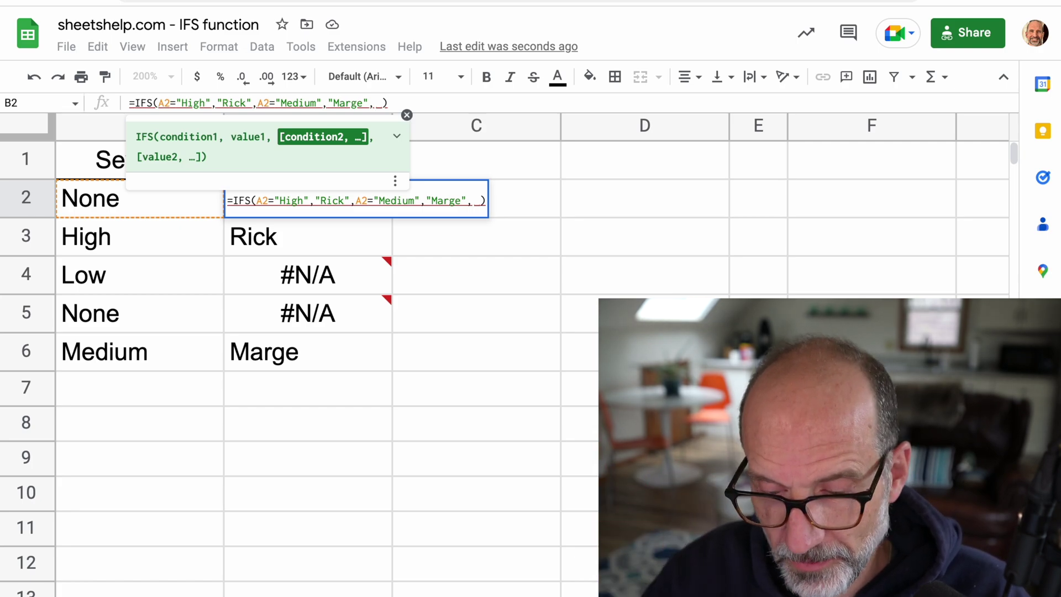
text(tru)
key(BackSpace)
key(BackSpace)
key(BackSpace)
text(TUR)
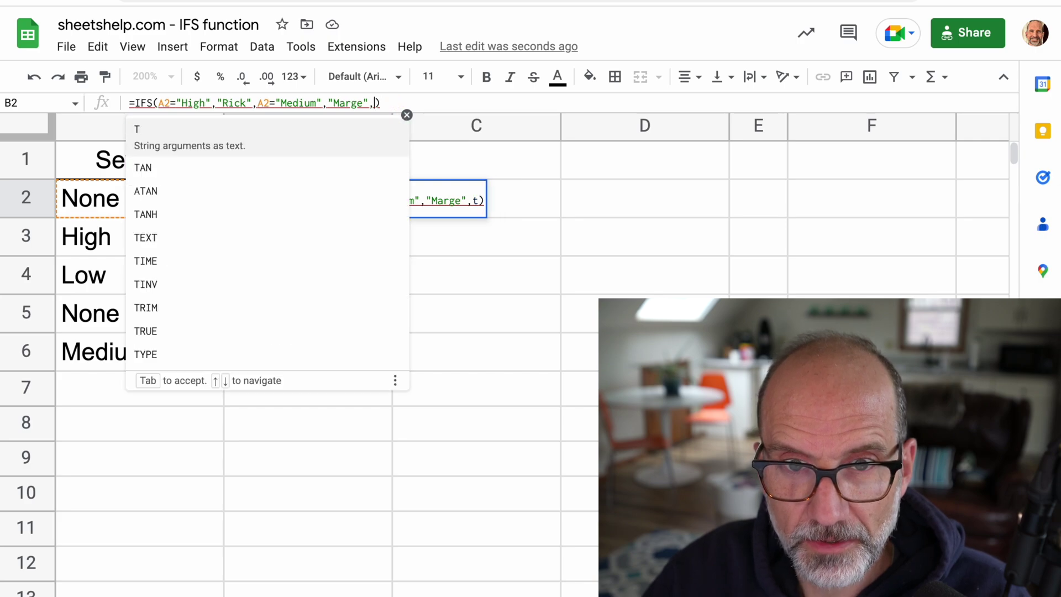
key(BackSpace)
key(BackSpace)
text(RU)
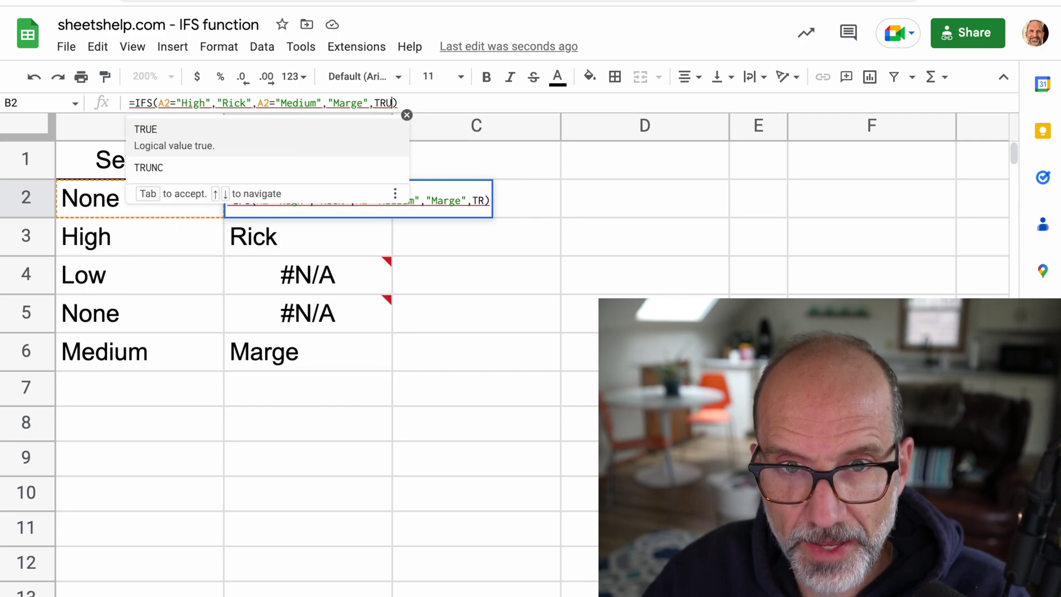
key(Tab)
text(,")
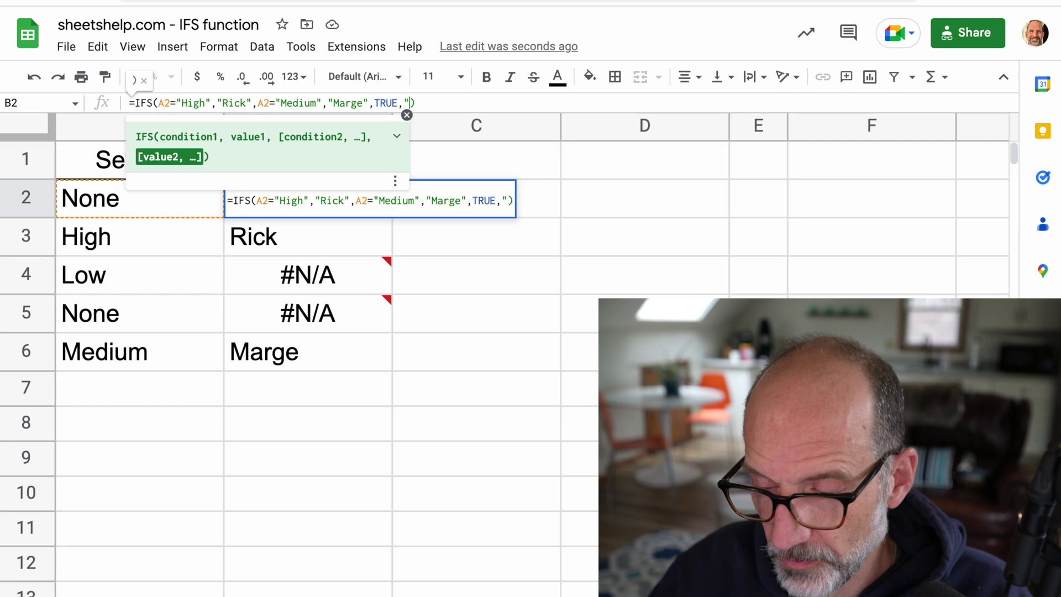
text(0P)
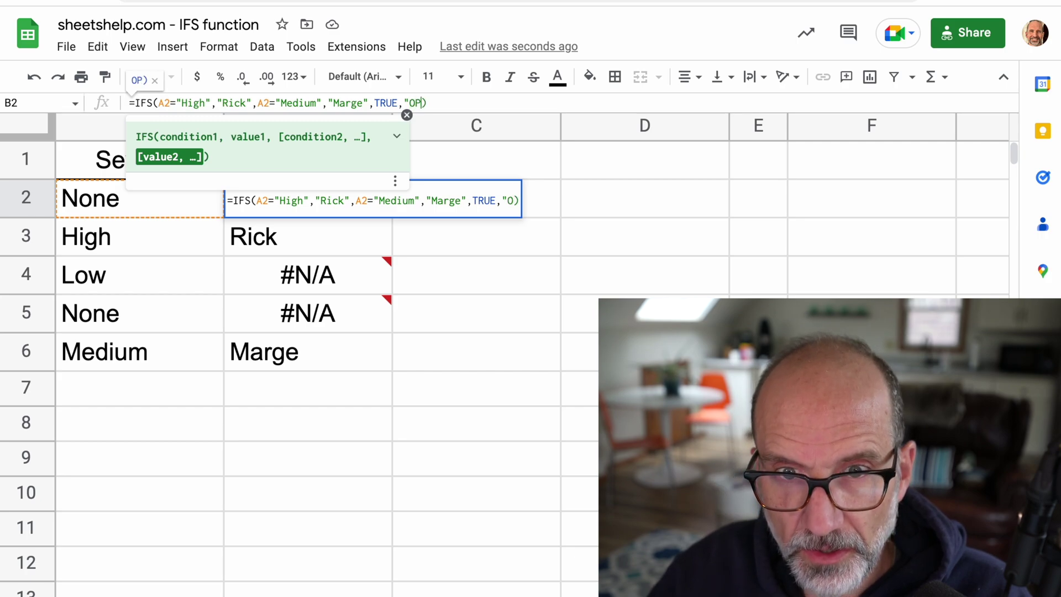
text(EN)
key(BackSpace)
key(BackSpace)
key(BackSpace)
text(pen)
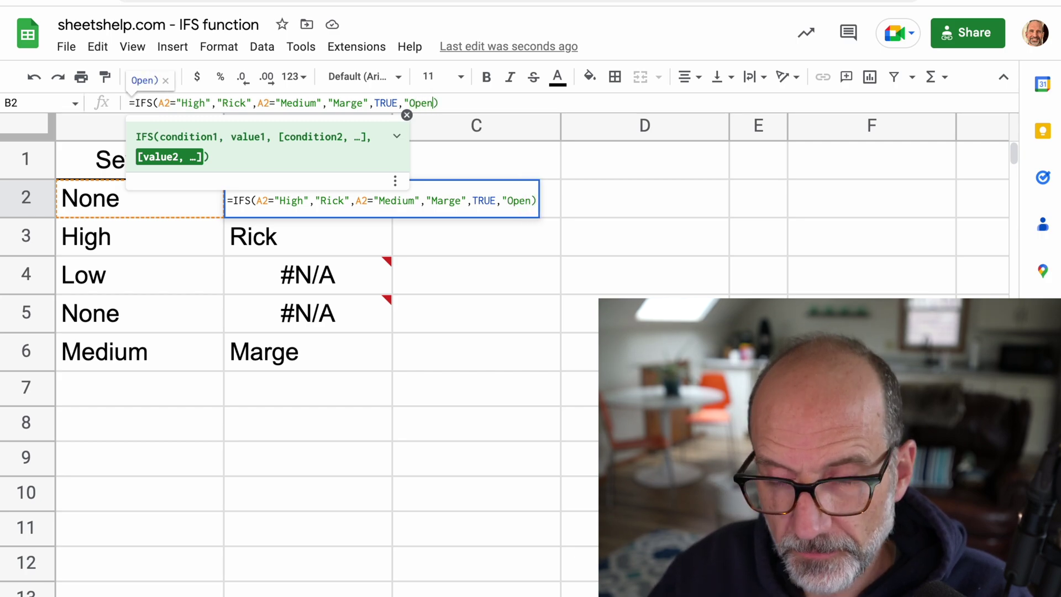
text(")
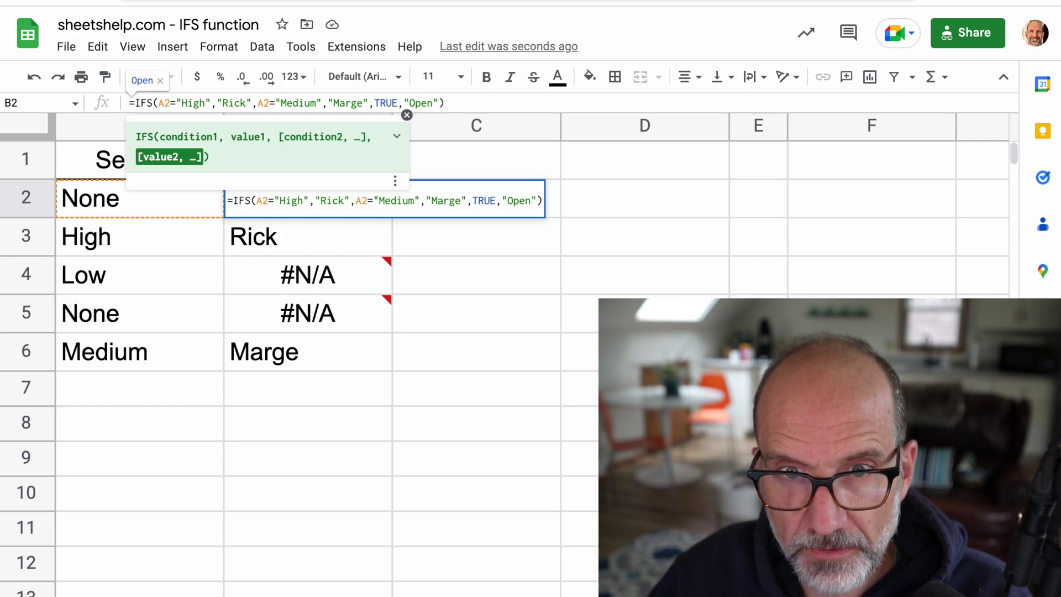
key(Return)
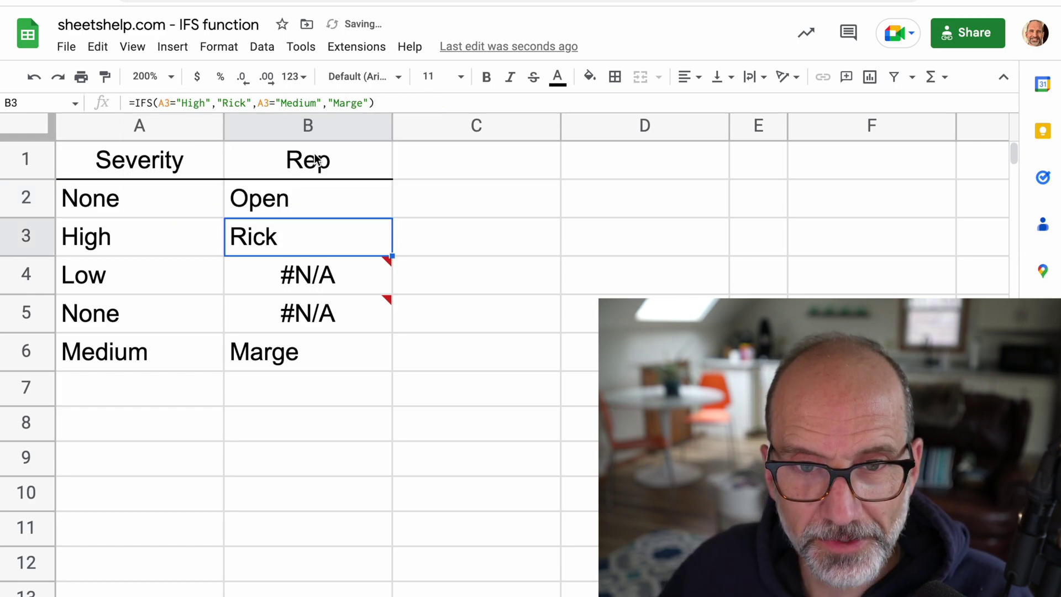
Fill B2's TRUE,"Open" formula down through B6.
click(334, 195)
drag(392, 217, 388, 350)
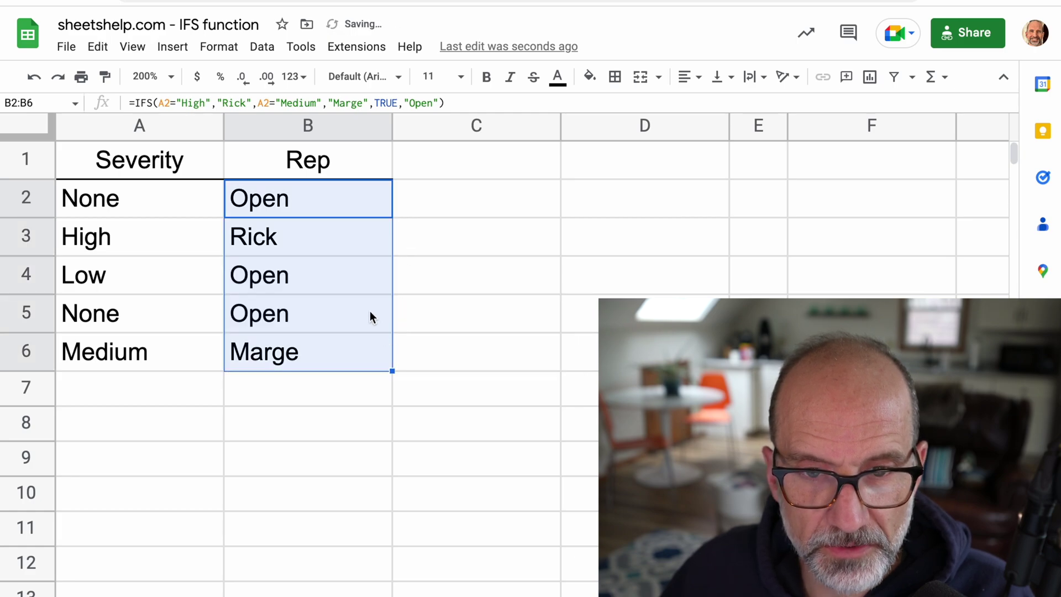